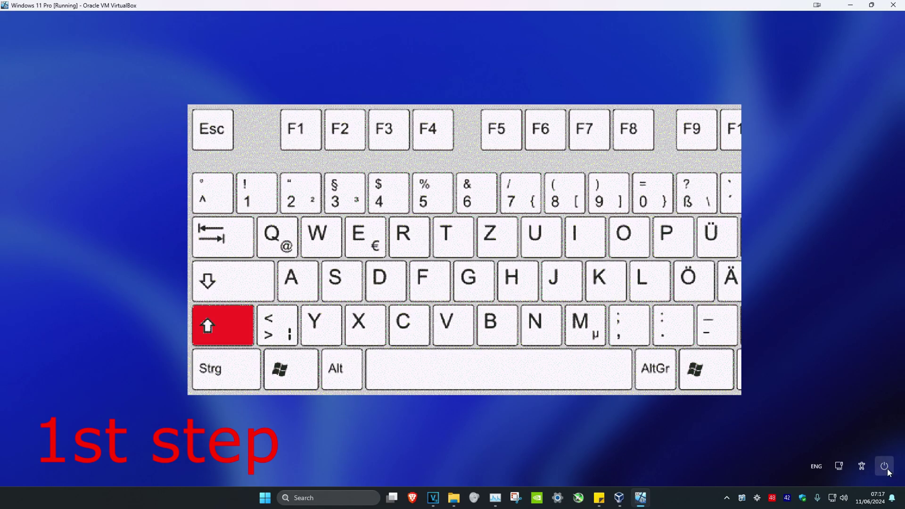
Restart from the sign-in screen's power menu into the recovery environment.
left_click(887, 468)
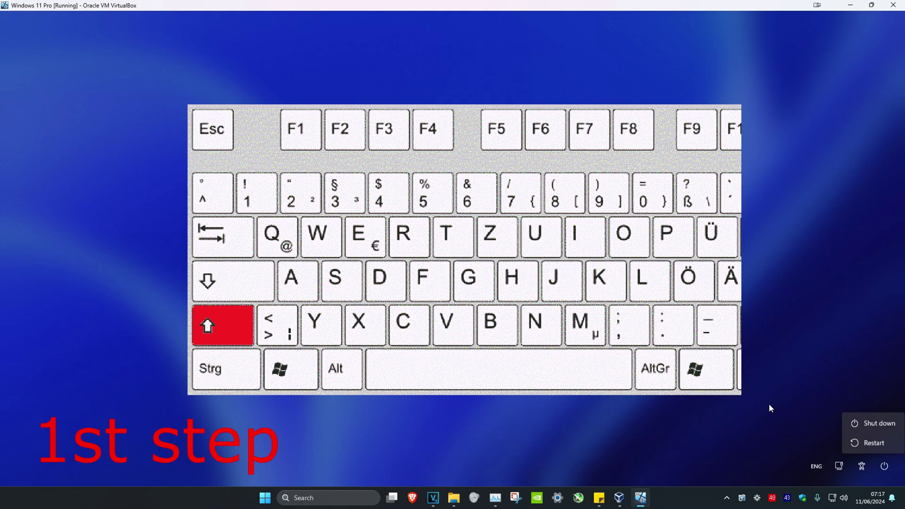
left_click(877, 449, "shift")
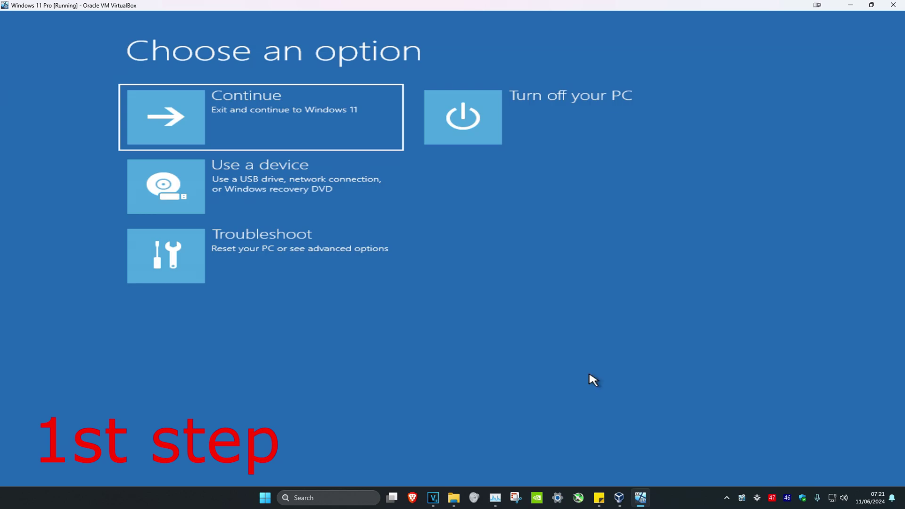
Go through Troubleshoot > Advanced options > Startup Settings, restart, and choose 4 Enable Safe Mode.
left_click(351, 257)
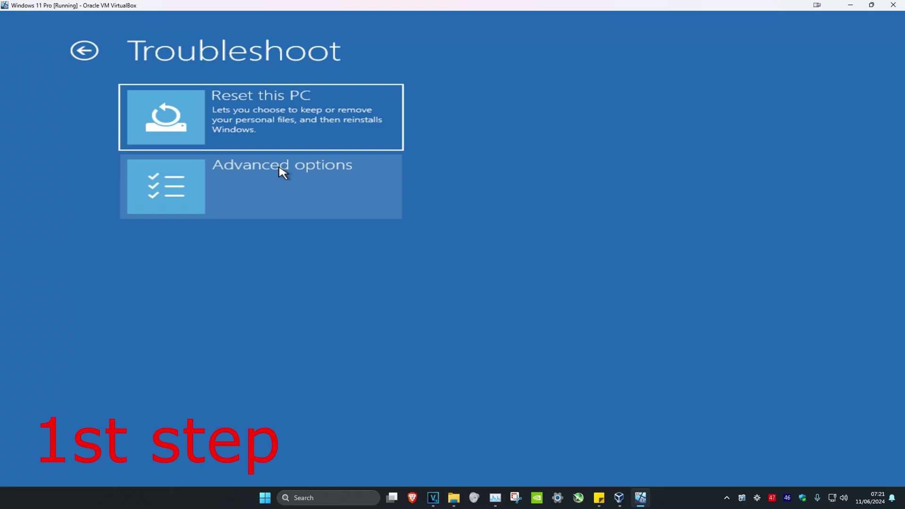
left_click(282, 172)
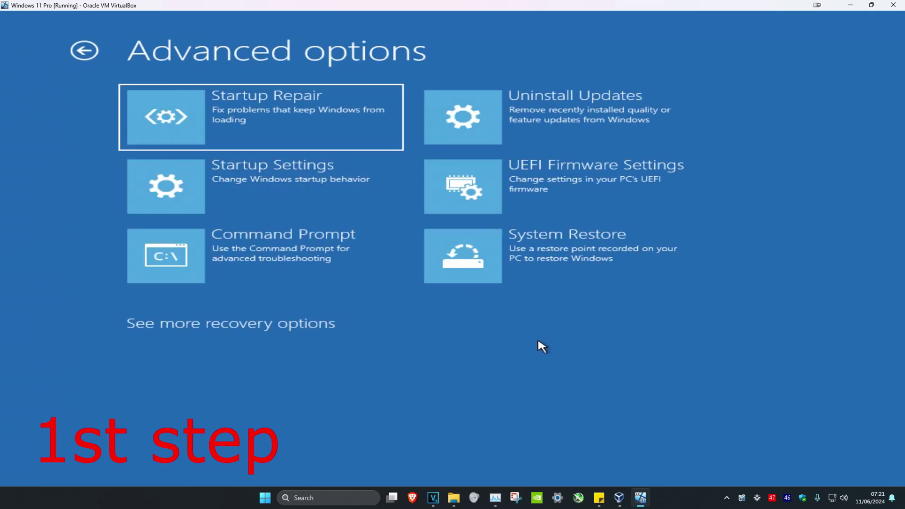
left_click(304, 194)
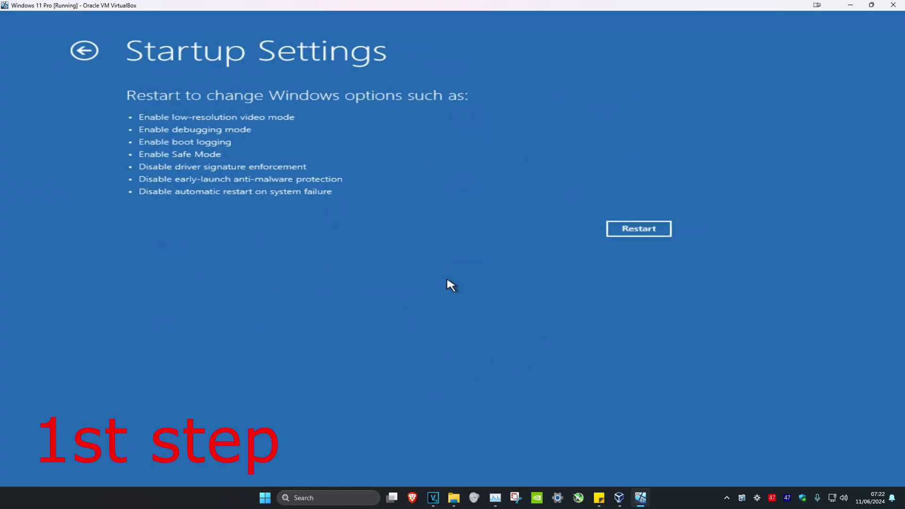
left_click(657, 228)
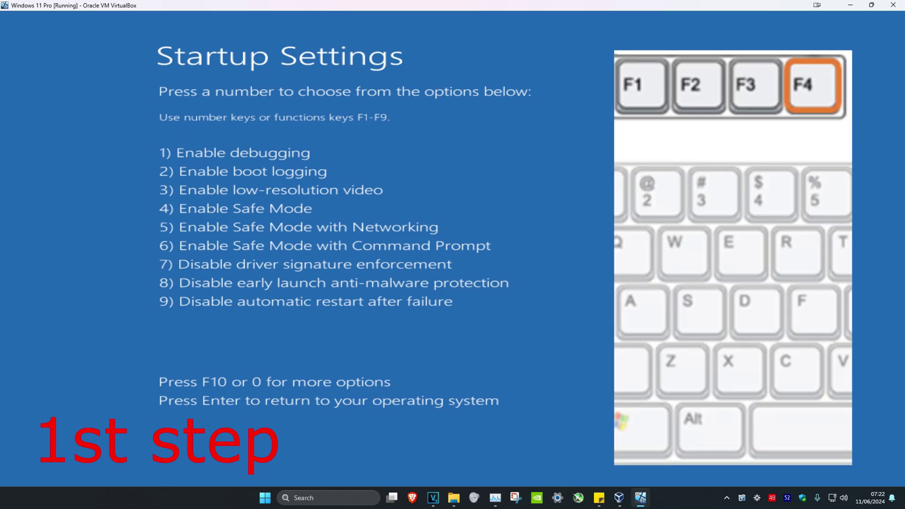
key("F4")
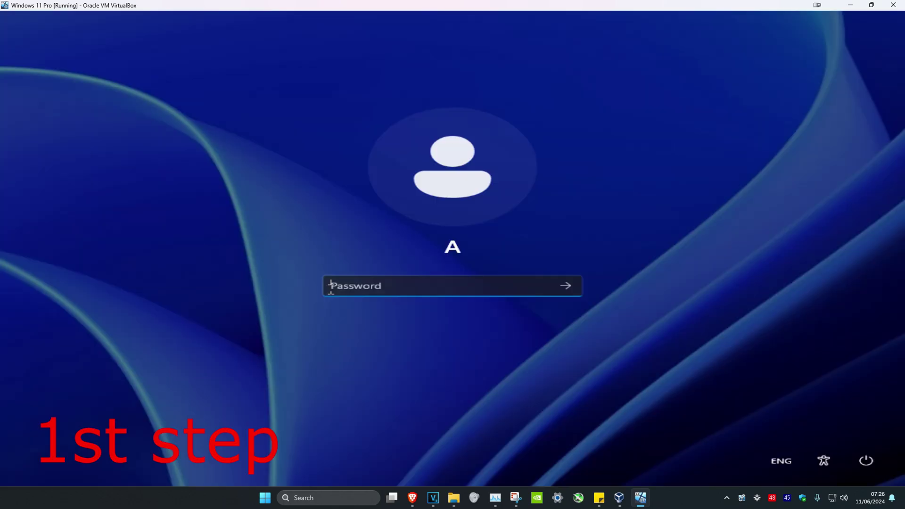
Sign in with the account password and launch regedit from the Run dialog.
type("password")
key("Return")
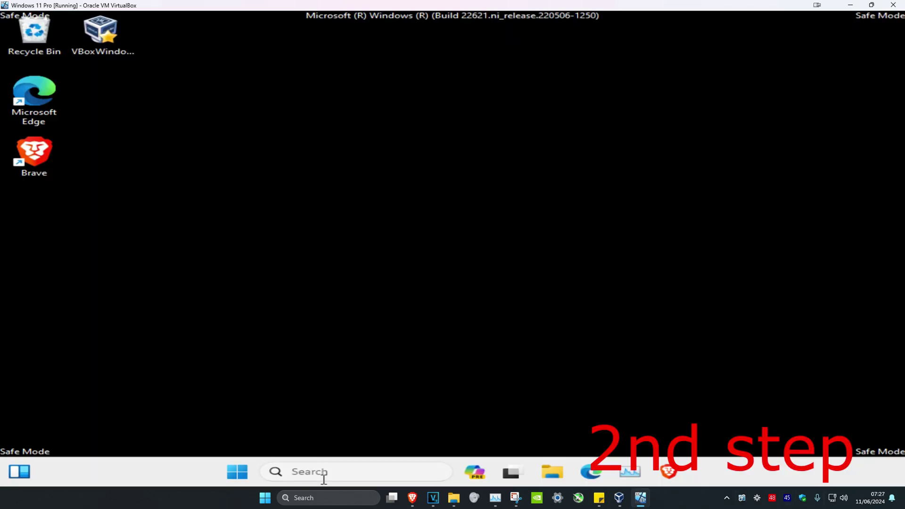
left_click(323, 475)
type("run")
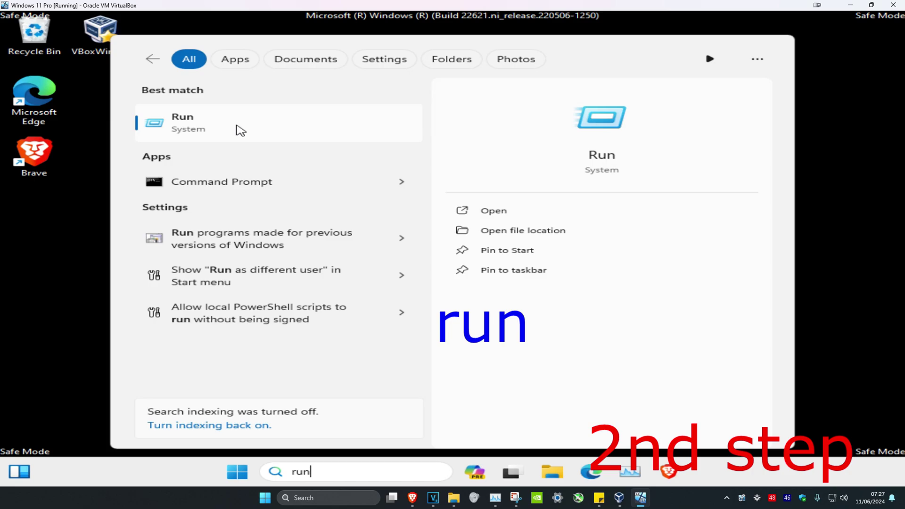
left_click(236, 127)
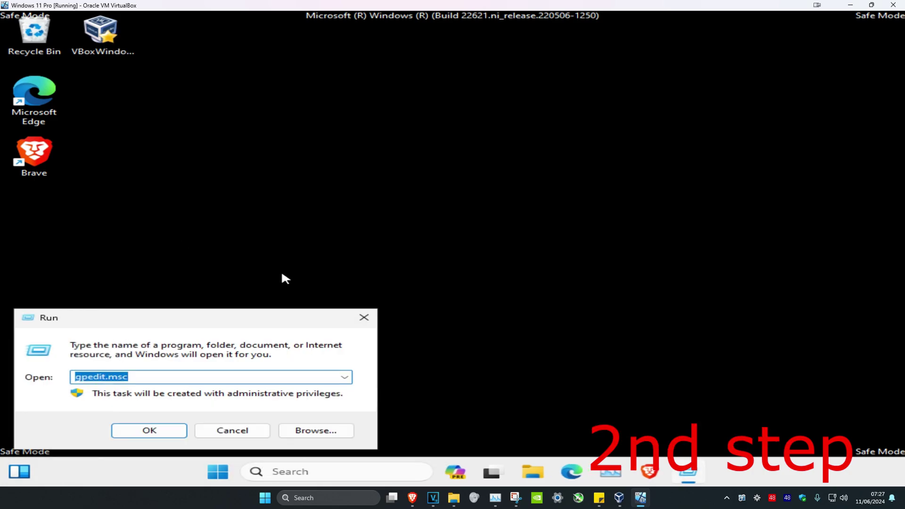
type("regedit")
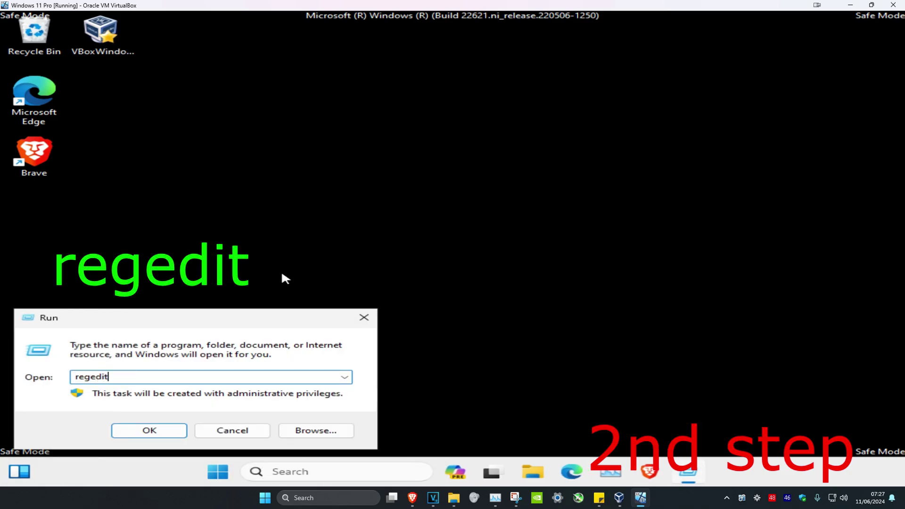
key("Return")
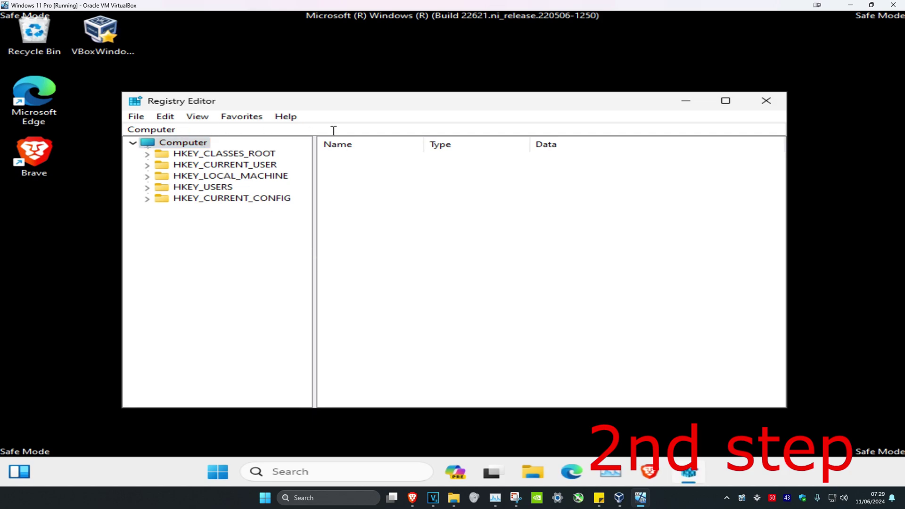
Expand HKEY_LOCAL_MACHINE, SOFTWARE and Microsoft in the registry tree.
left_click(191, 179)
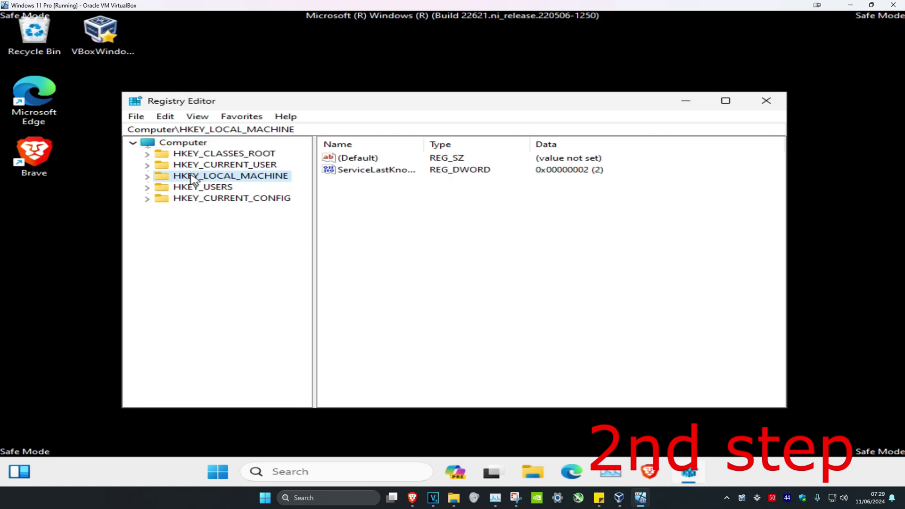
left_click(147, 176)
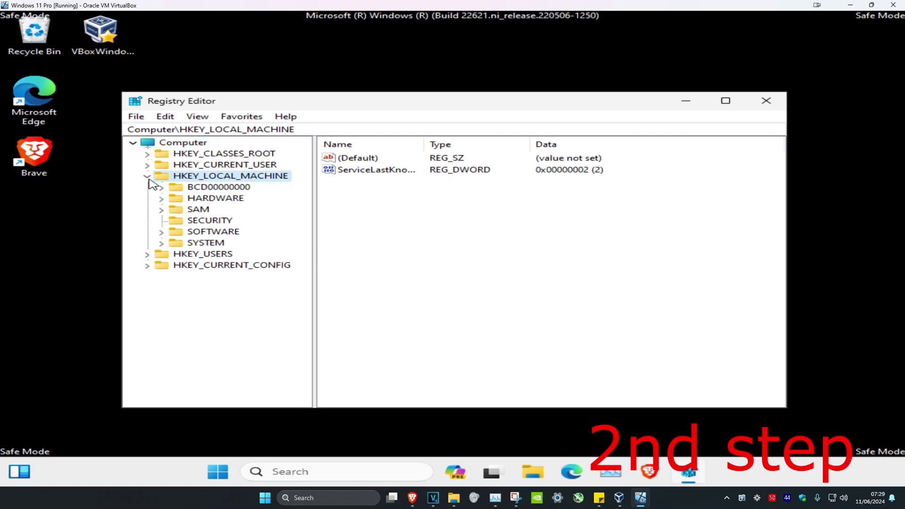
left_click(198, 231)
left_click(162, 233)
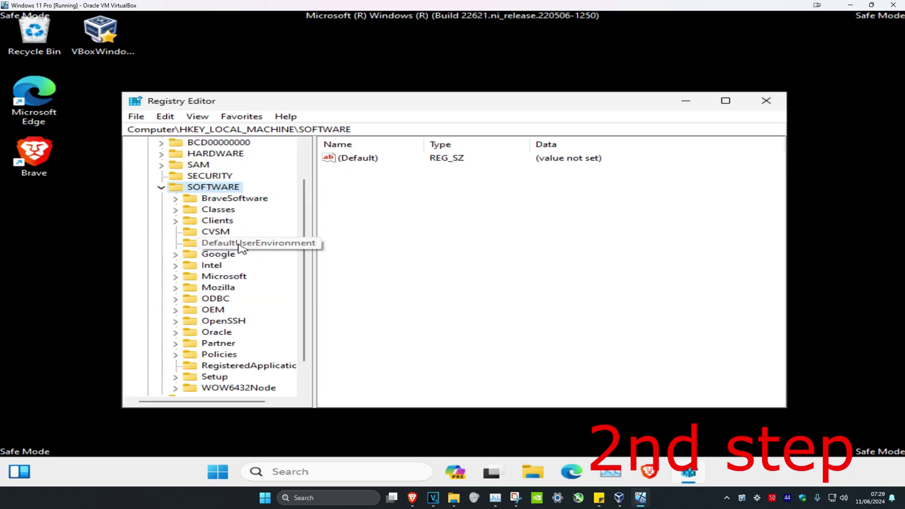
scroll(228, 266, "down", 1)
left_click(223, 243)
left_click(175, 243)
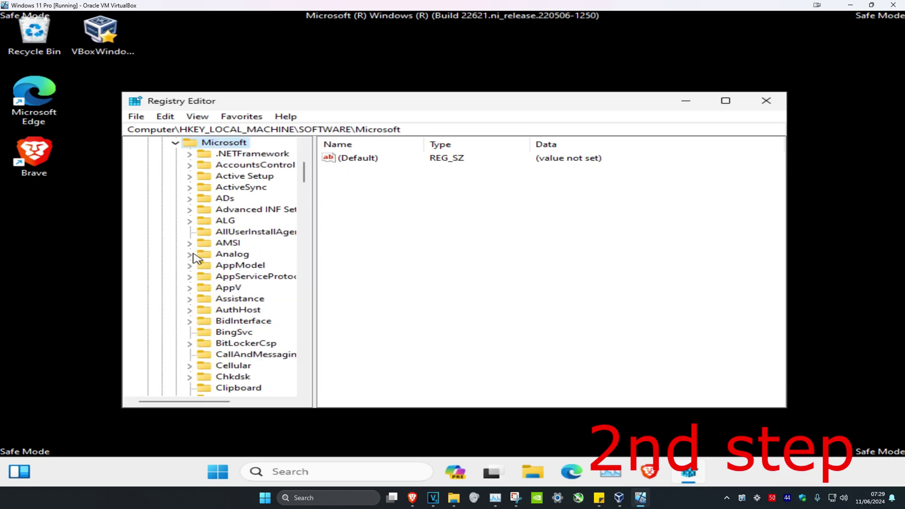
Expand Windows NT and its CurrentVersion key under Microsoft.
scroll(235, 276, "down", 20)
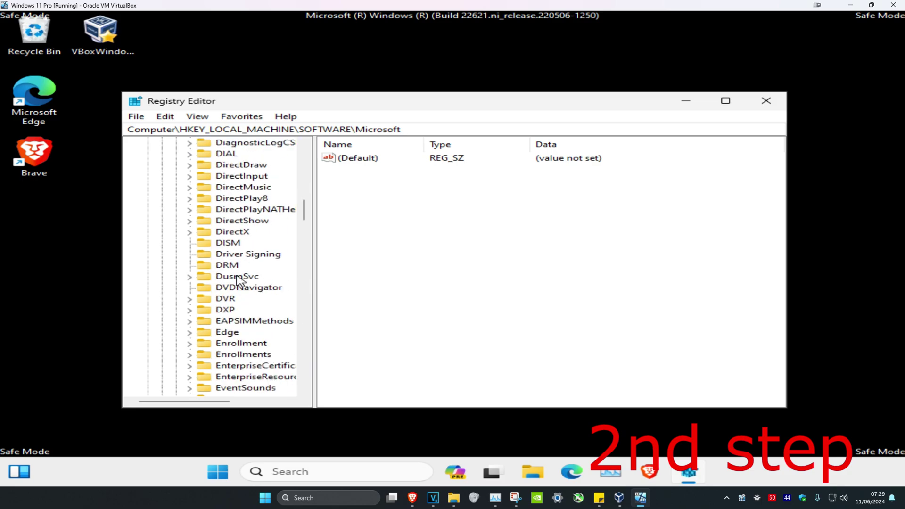
scroll(234, 285, "down", 20)
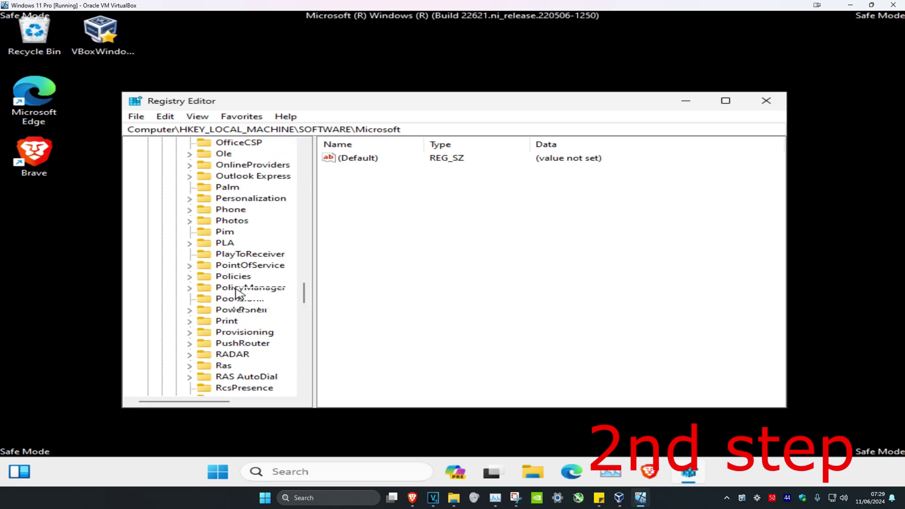
scroll(237, 295, "down", 13)
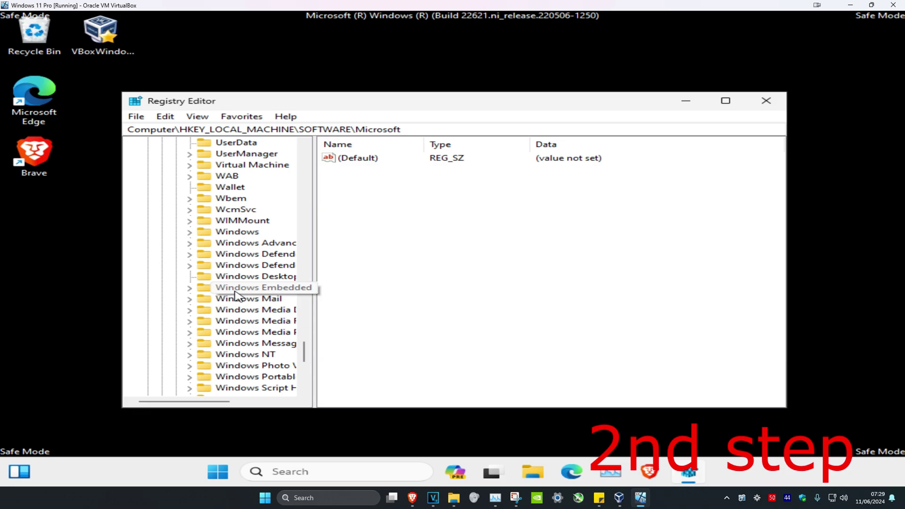
scroll(236, 296, "down", 1)
left_click(239, 255)
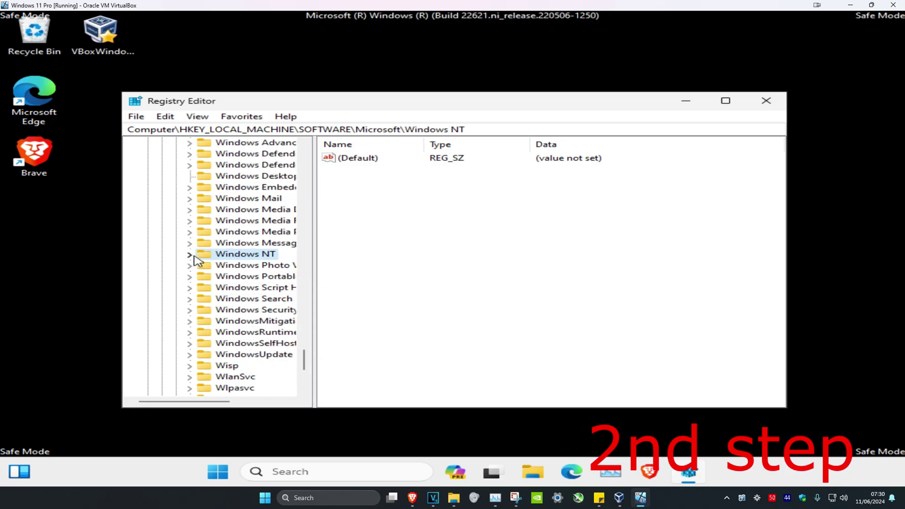
left_click(189, 255)
left_click(212, 265)
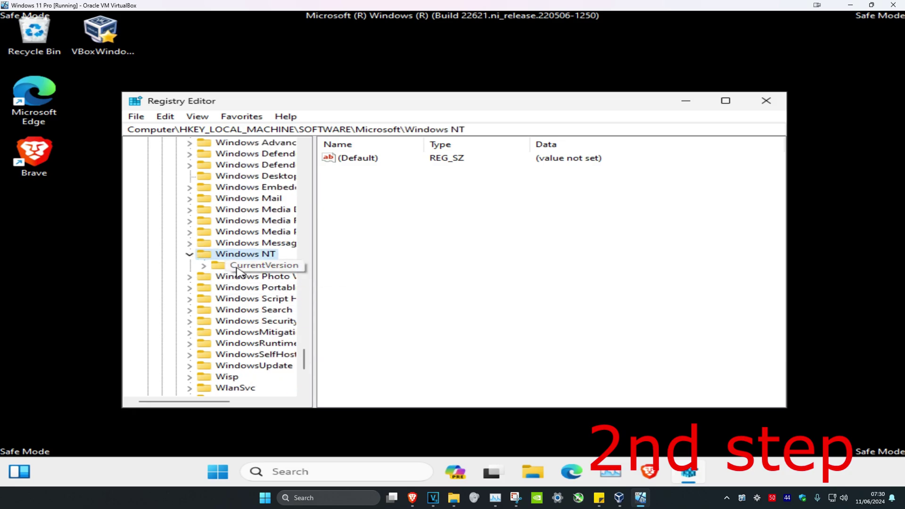
left_click(204, 266)
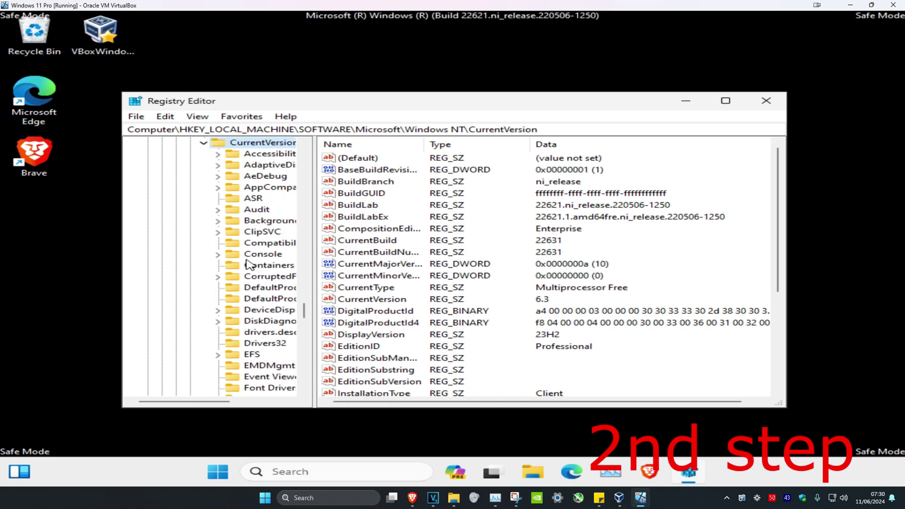
Expand ProfileList and select the user's S-1-5-21 profile key to list its State value.
scroll(266, 254, "down", 5)
scroll(267, 253, "down", 5)
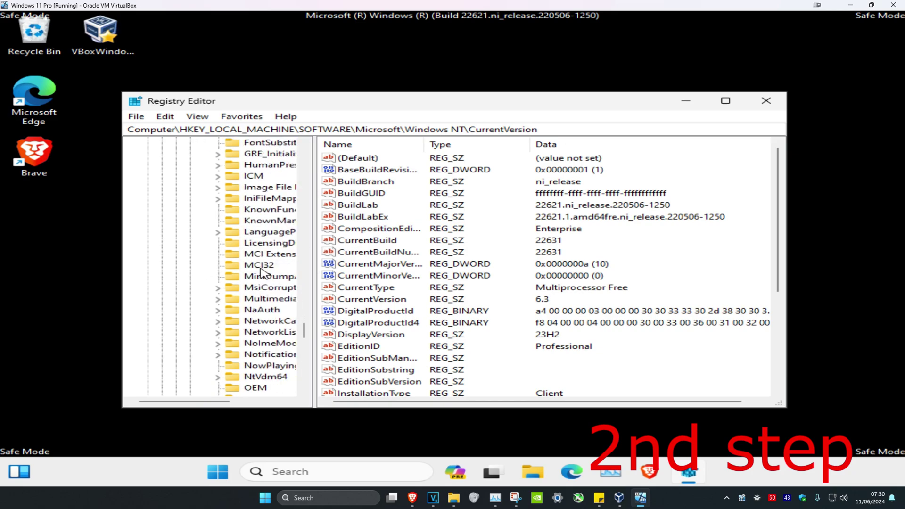
scroll(262, 280, "down", 1)
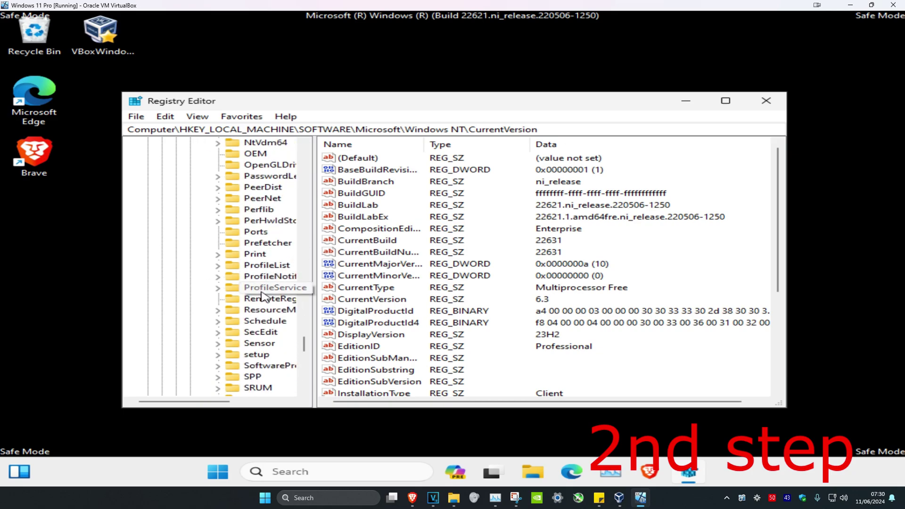
left_click(267, 269)
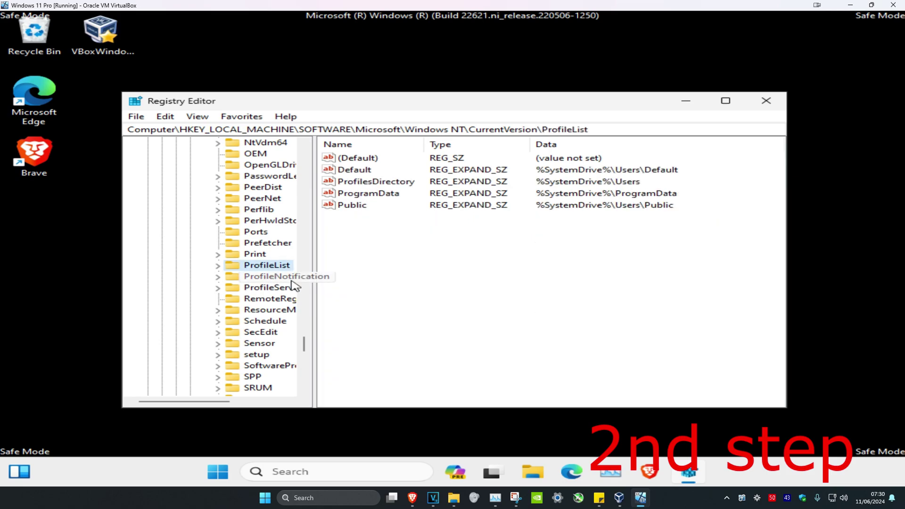
left_click(217, 266)
left_click_drag(191, 401, 219, 408)
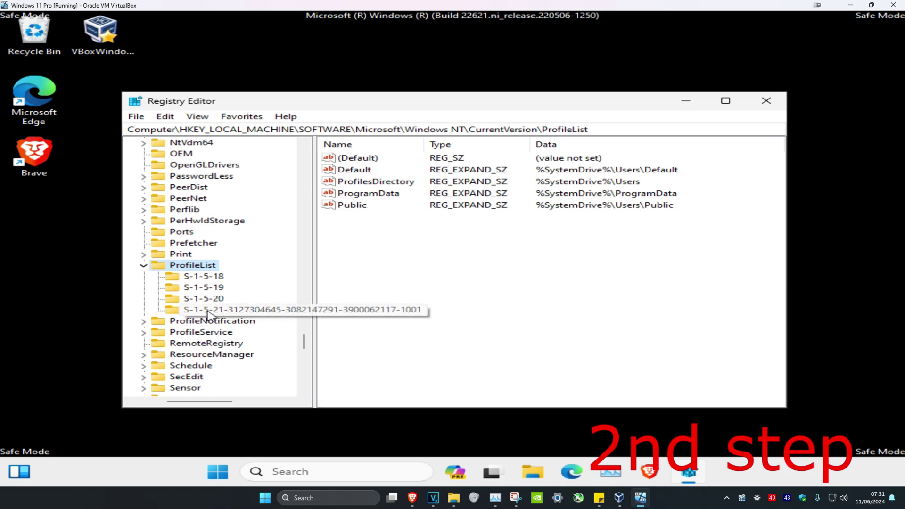
left_click(206, 311)
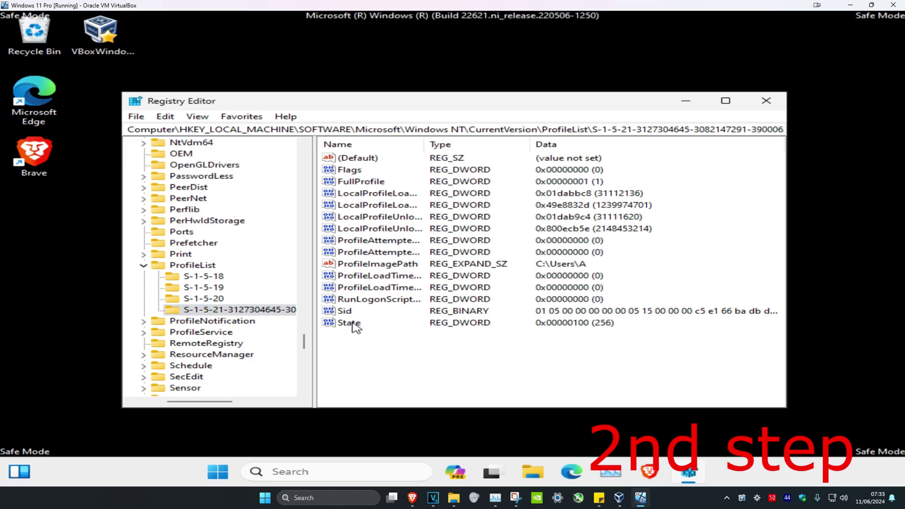
Change the profile's State value data from 100 to 0, then close Registry Editor.
double_click(354, 324)
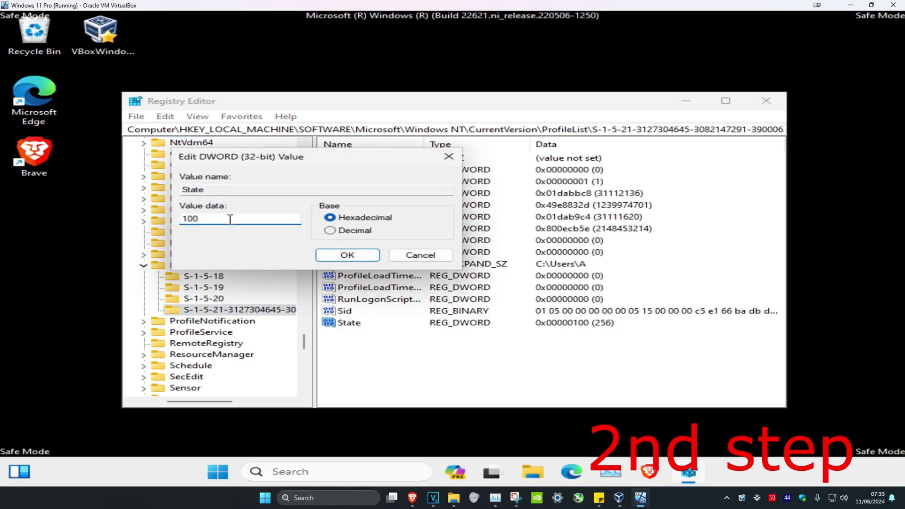
left_click_drag(230, 218, 134, 232)
type("0")
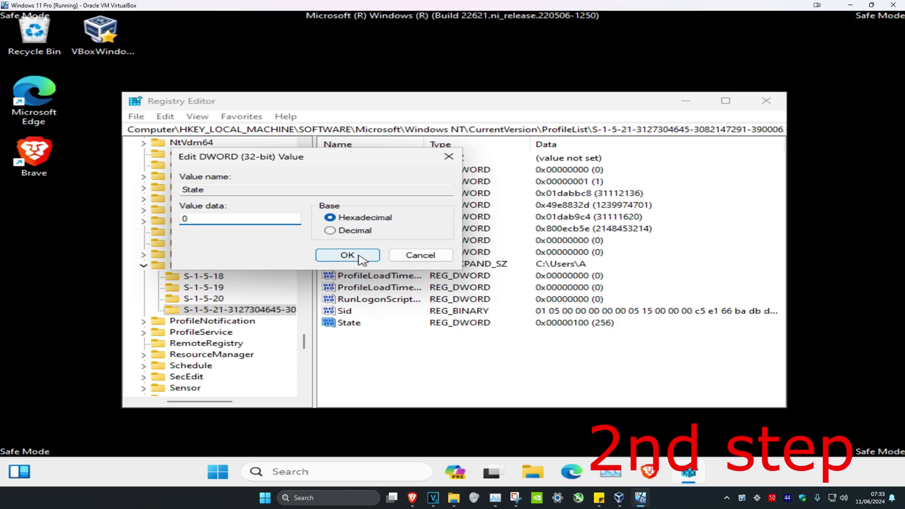
left_click(357, 256)
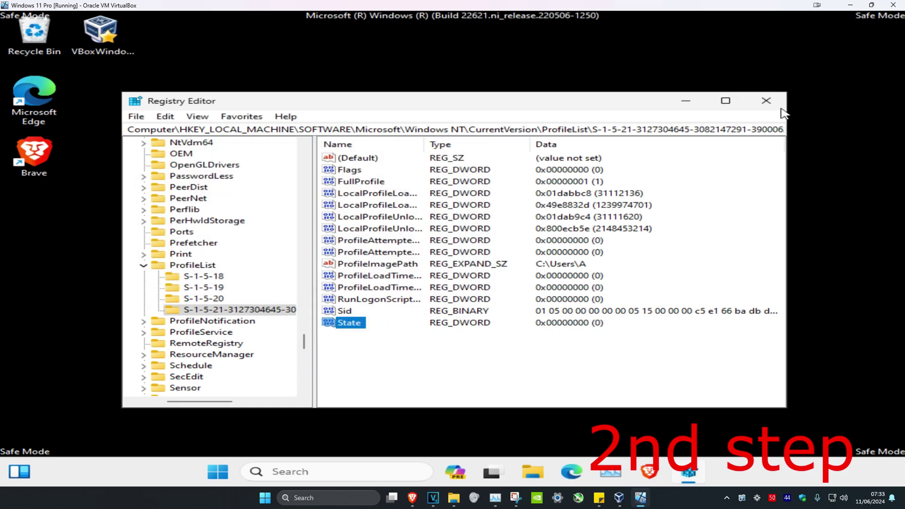
left_click(766, 100)
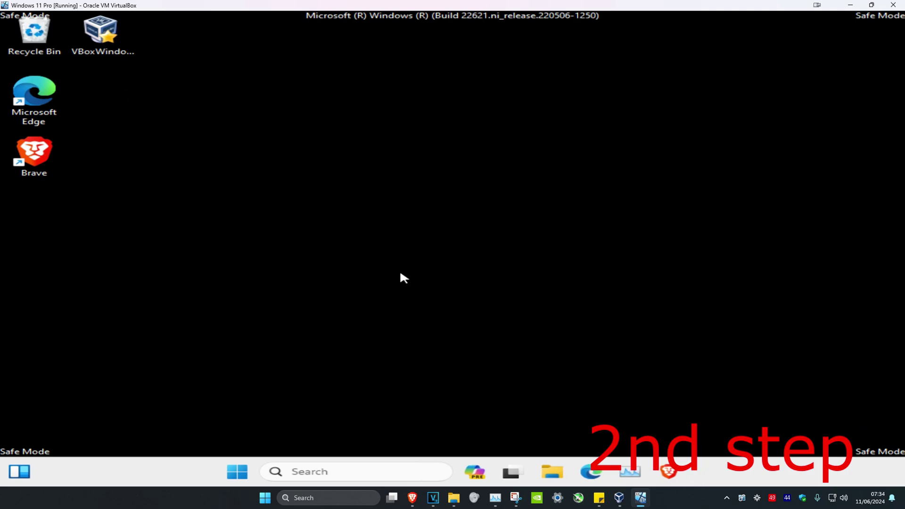
Restart Windows from the Start menu's power options.
left_click(239, 470)
left_click(672, 429)
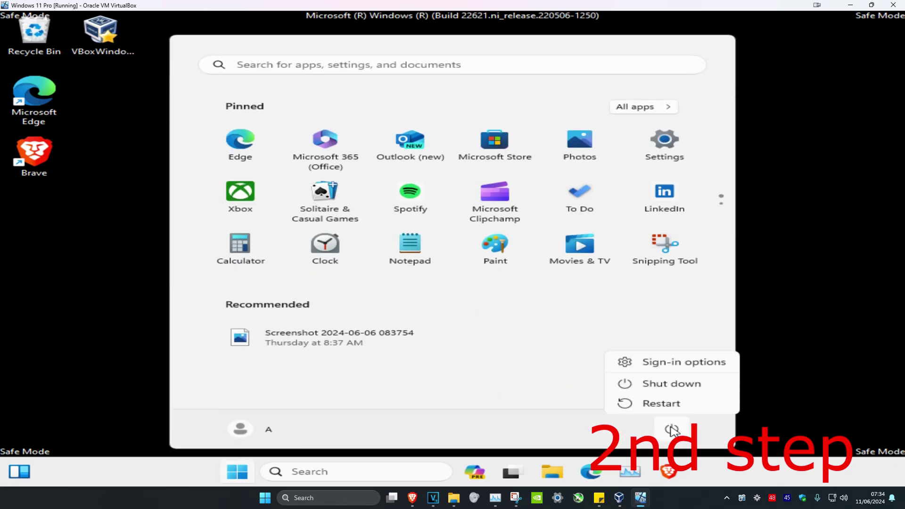
left_click(662, 402)
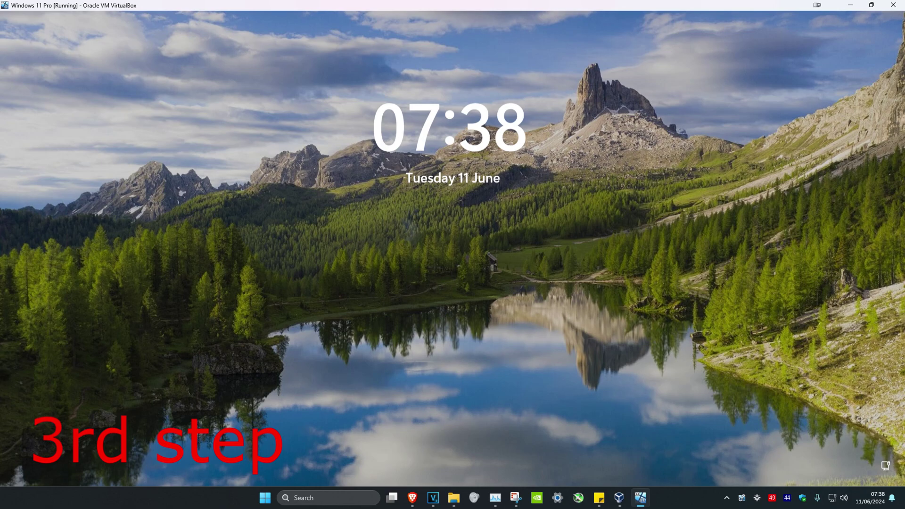
From the sign-in screen, restart into recovery options, confirming Restart anyway.
left_click(501, 355)
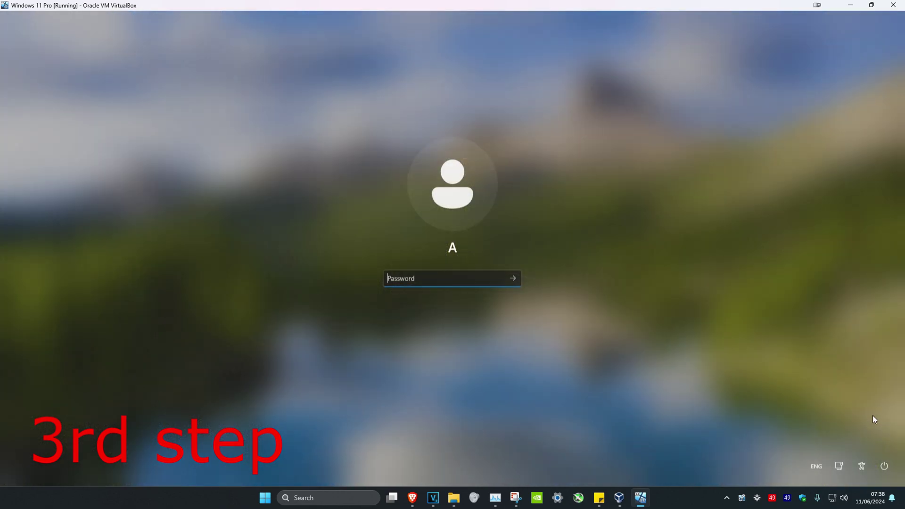
left_click(883, 468)
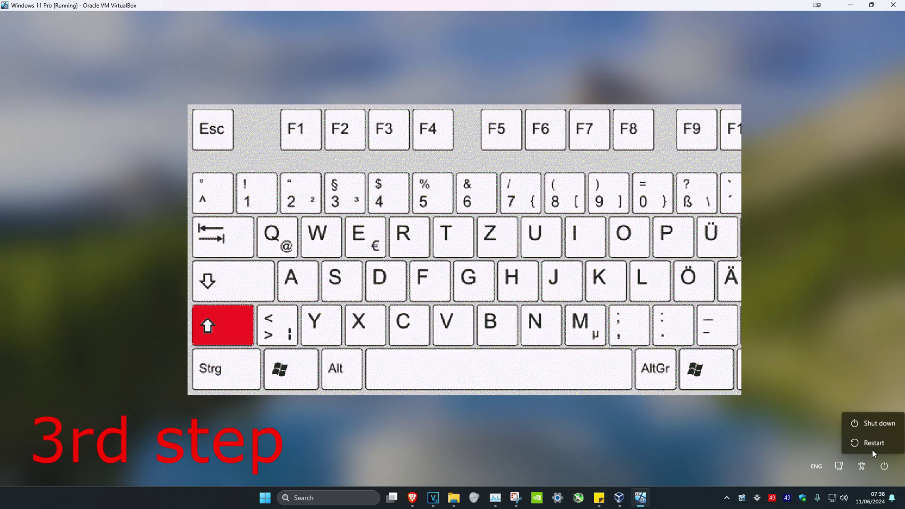
left_click(876, 443, "shift")
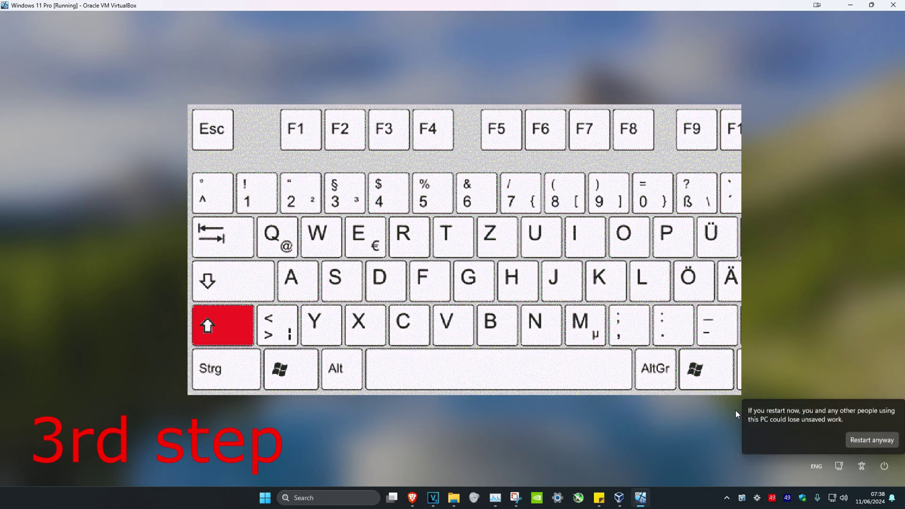
left_click(872, 441, "shift")
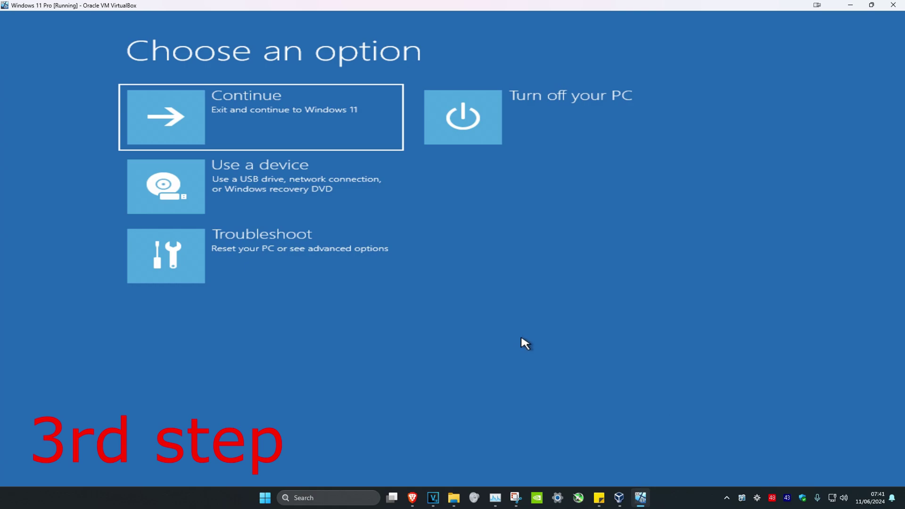
Go to Troubleshoot > Advanced options > Startup Settings and restart from there.
left_click(266, 262)
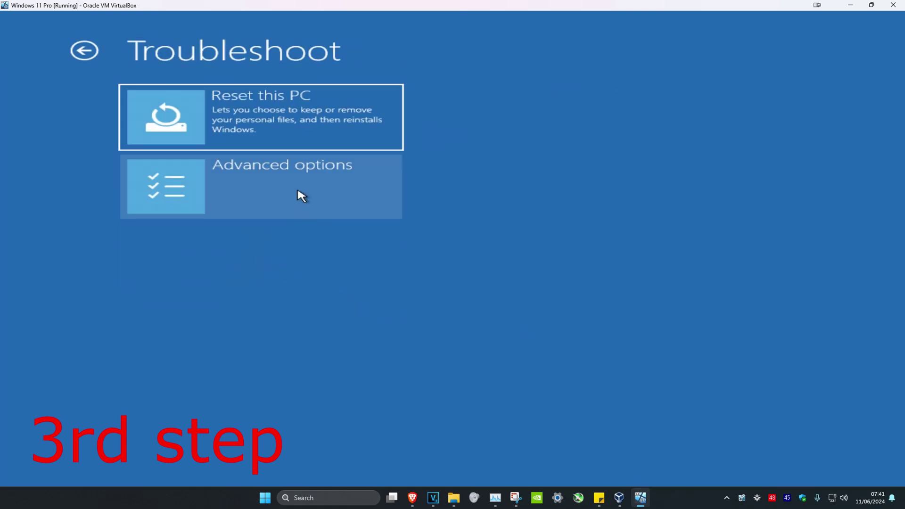
left_click(286, 192)
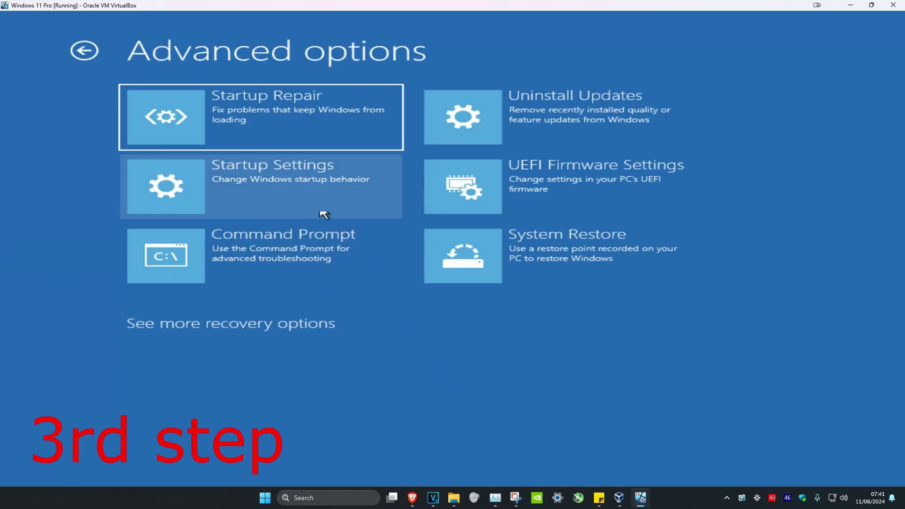
left_click(289, 183)
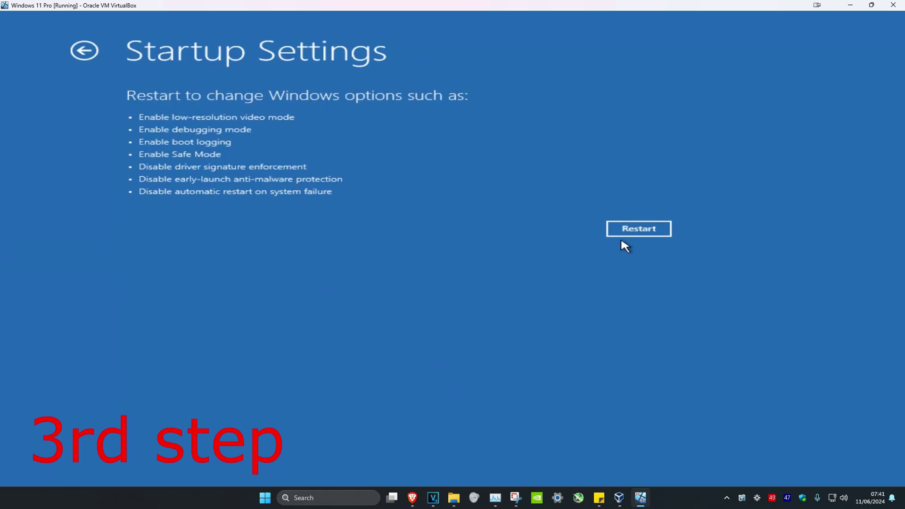
left_click(647, 234)
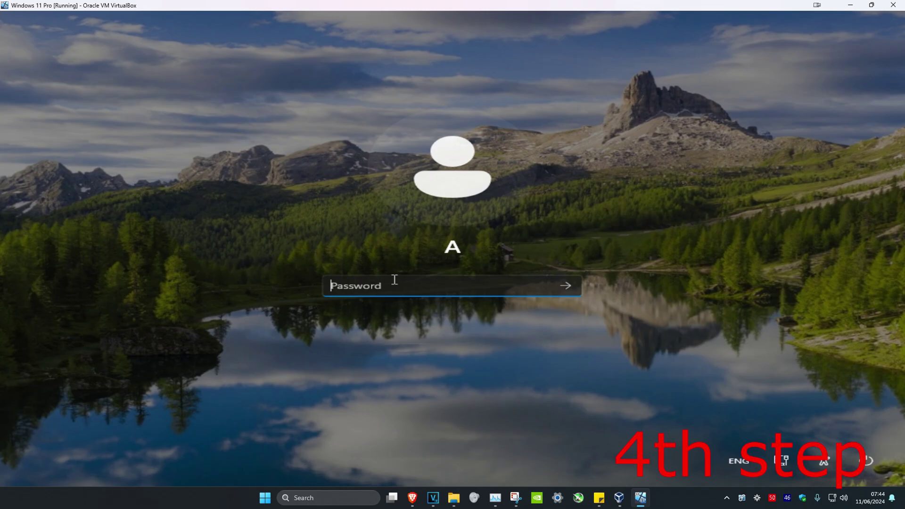
Sign in with the password and run Command Prompt as administrator from a cmd search.
type("********")
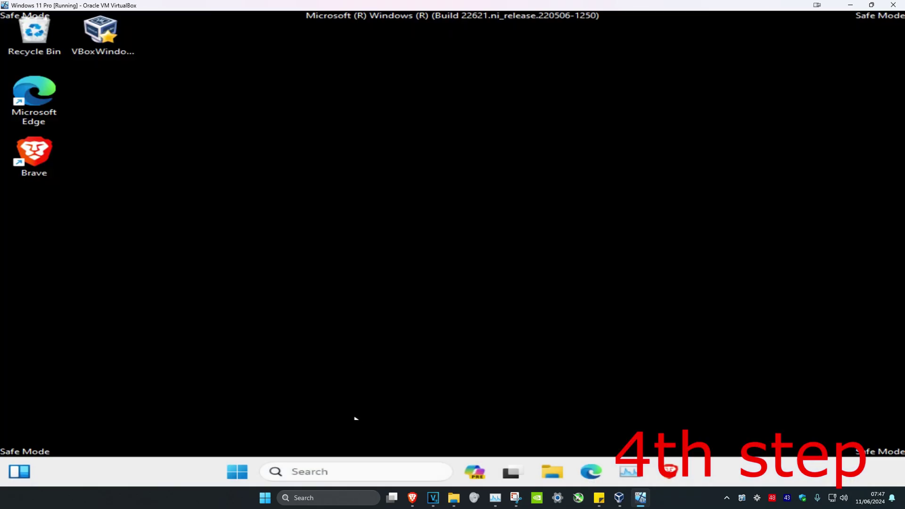
left_click(335, 475)
type("cmd")
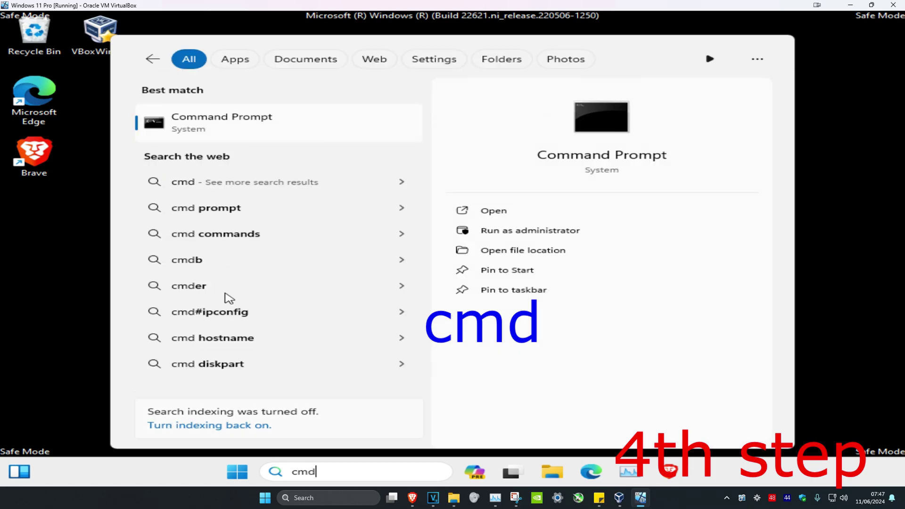
left_click(609, 232)
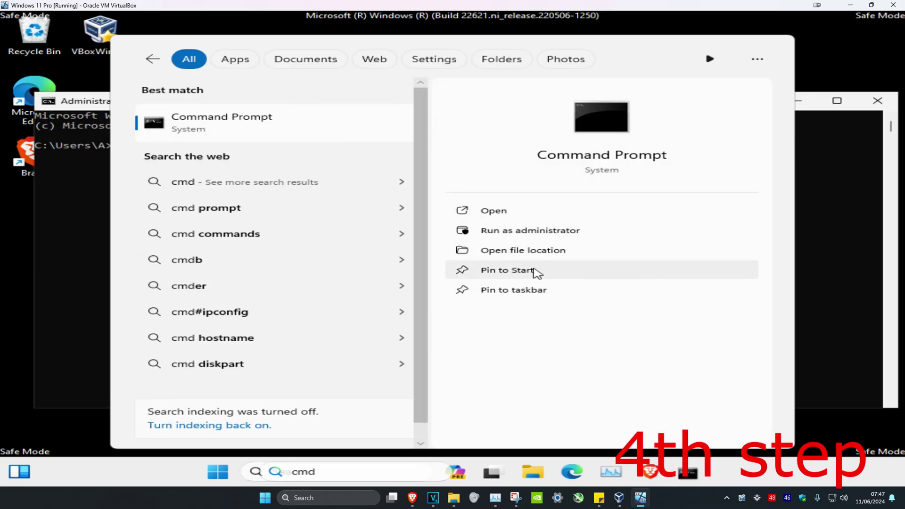
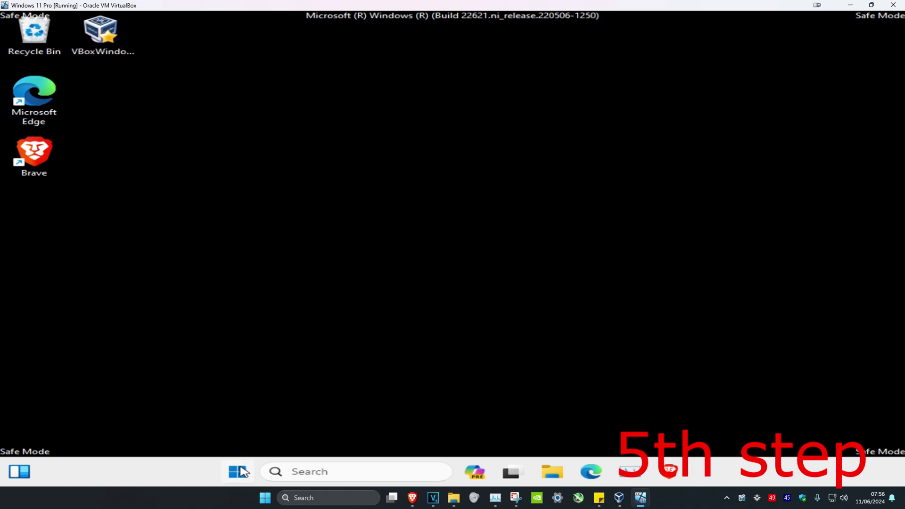
Sign out of the current Windows 11 account from the Start menu's account options.
left_click(239, 471)
left_click(267, 430)
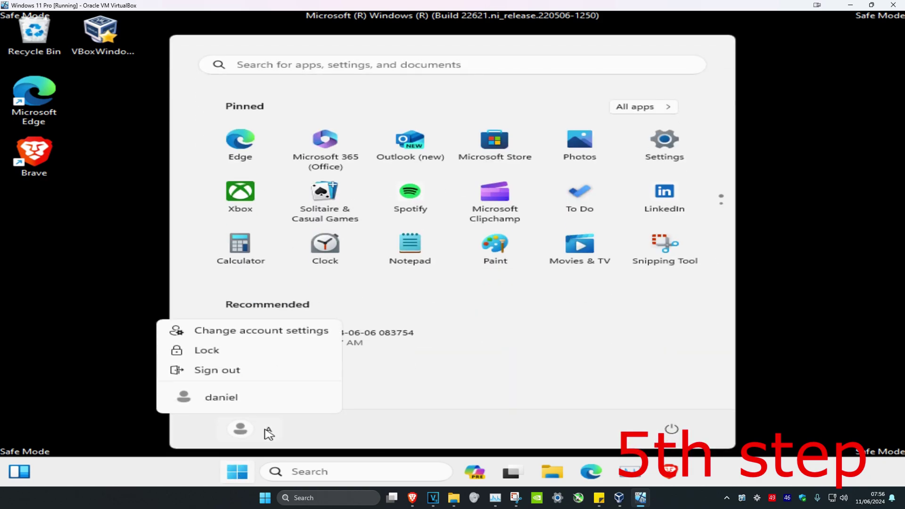
left_click(238, 380)
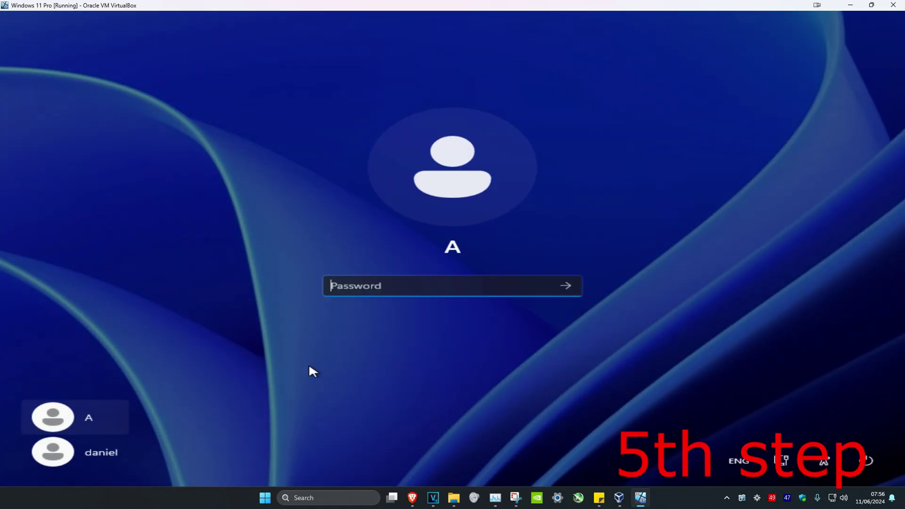
Sign in as the original user by entering that account's password.
left_click(108, 454)
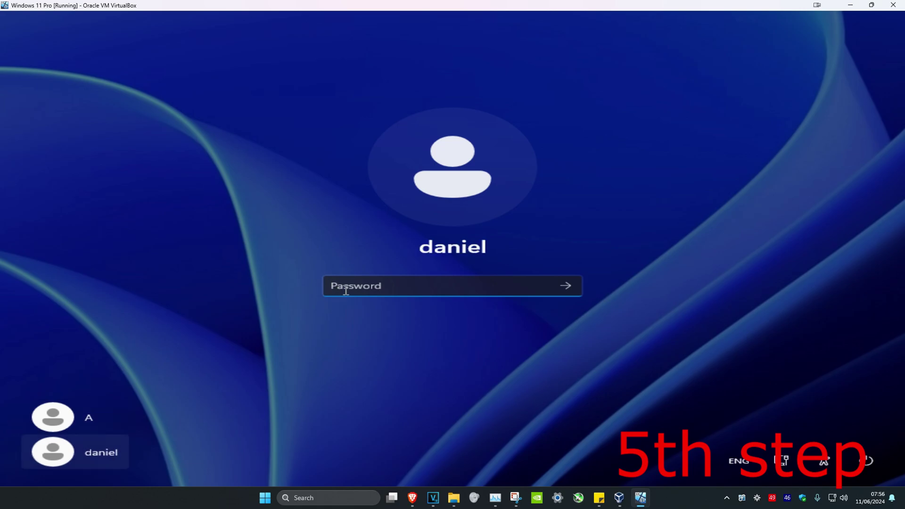
key("Caps_Lock")
type("a")
key("Return")
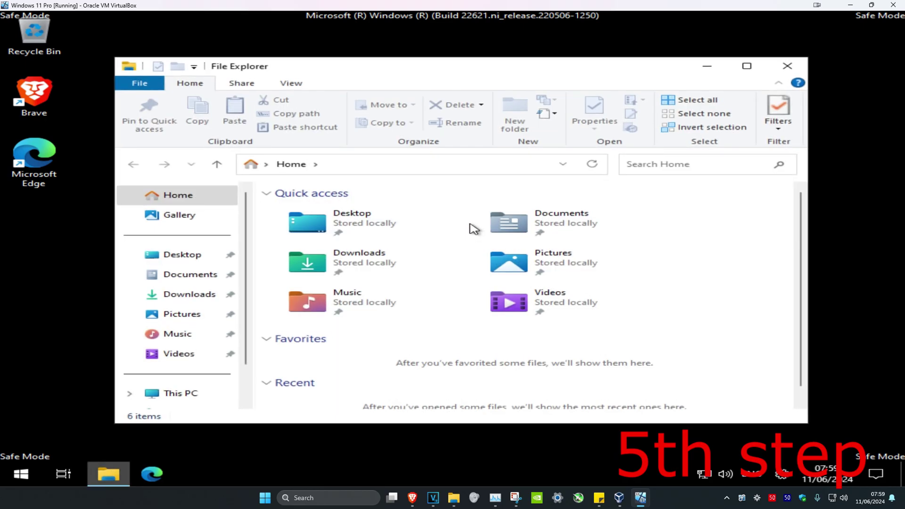
Select and copy all twelve folders in C:\Users\A.
left_click(179, 351)
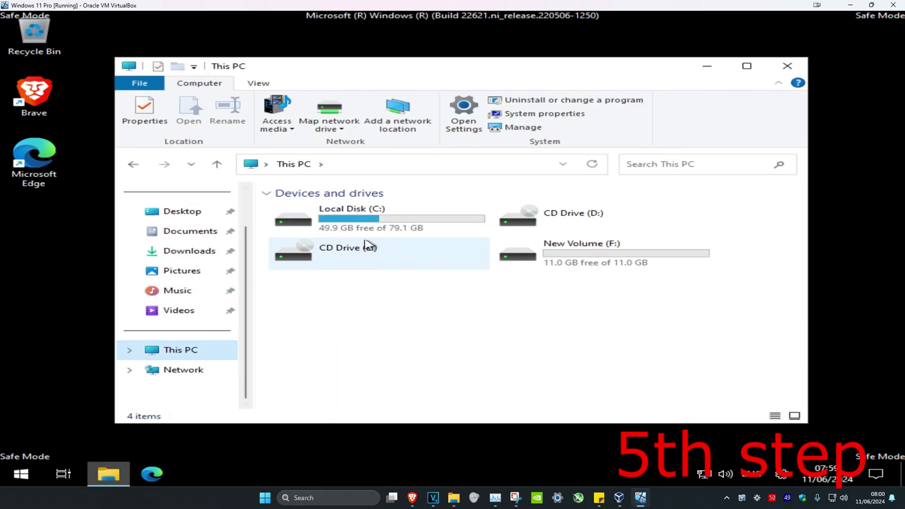
double_click(387, 222)
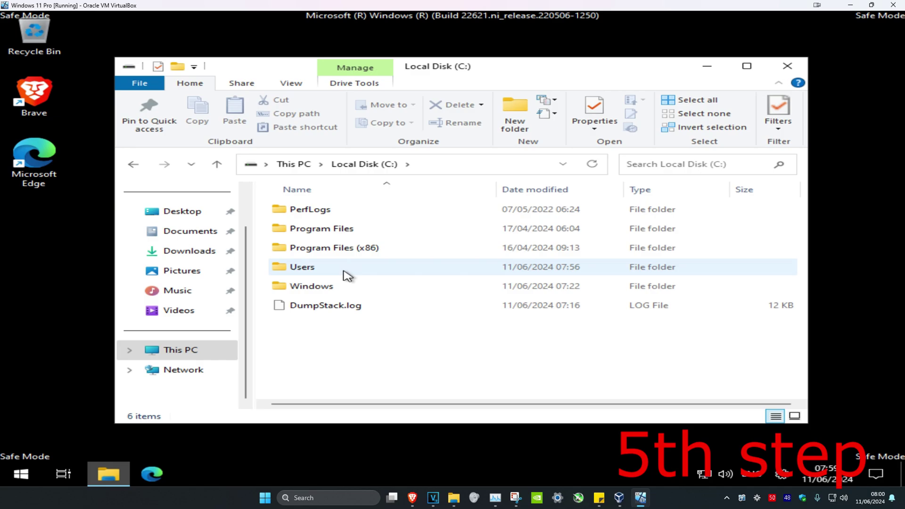
double_click(347, 272)
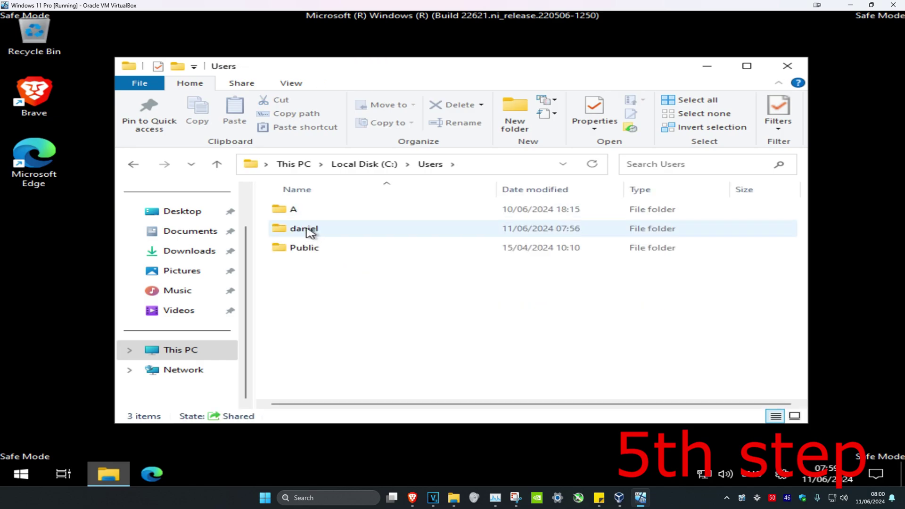
mouse_move(305, 216)
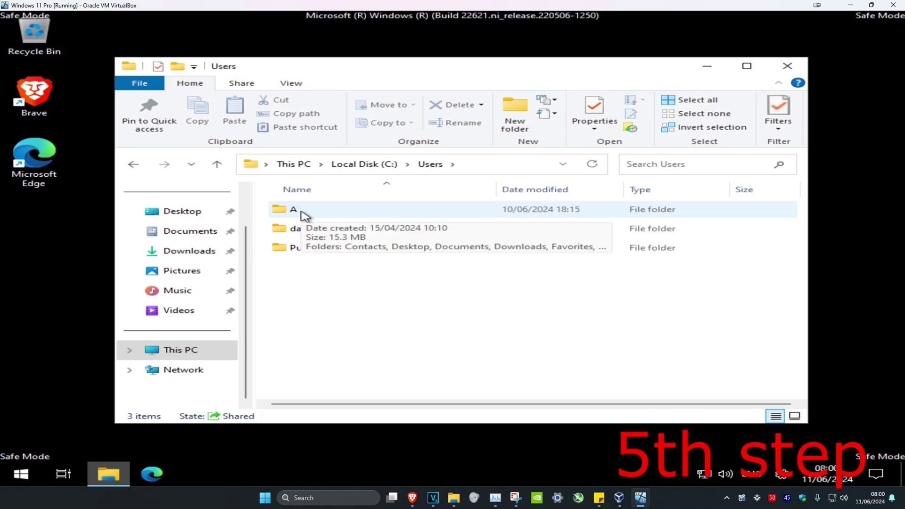
double_click(306, 216)
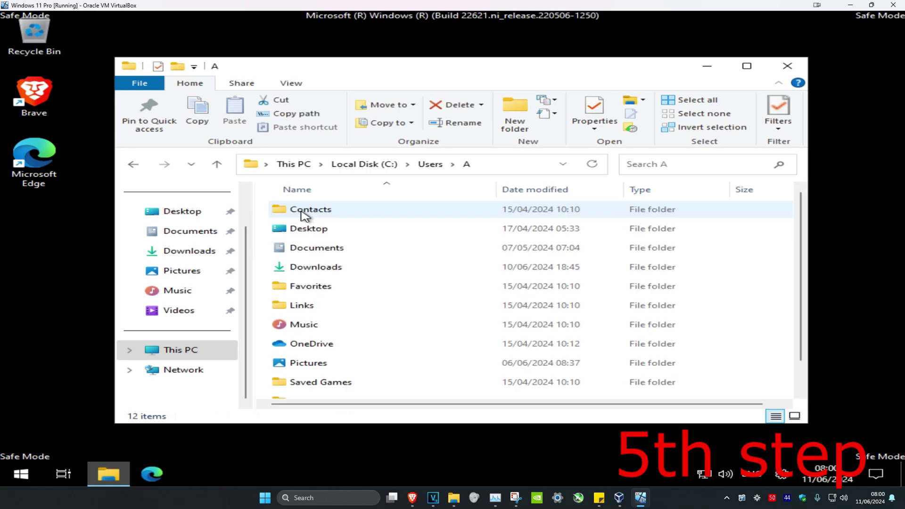
scroll(729, 250, "down", 1)
scroll(735, 240, "up", 1)
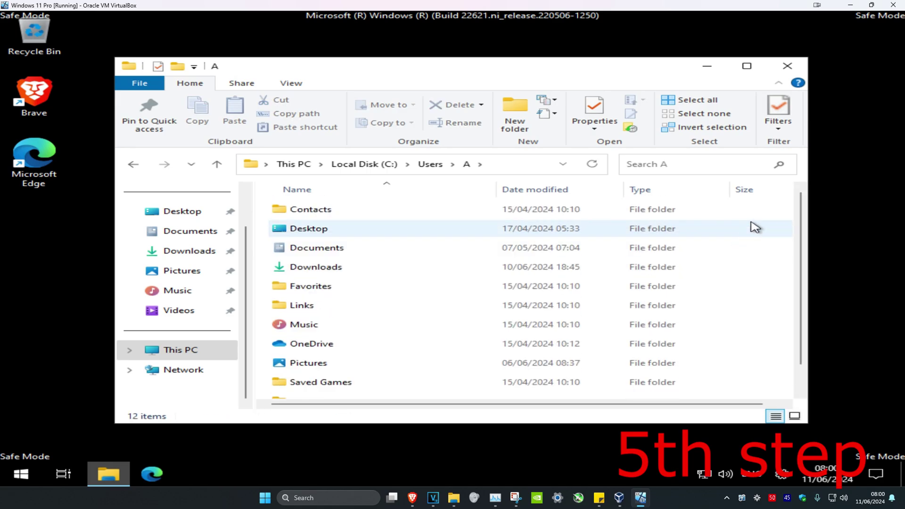
left_click_drag(263, 214, 469, 400)
right_click(328, 237)
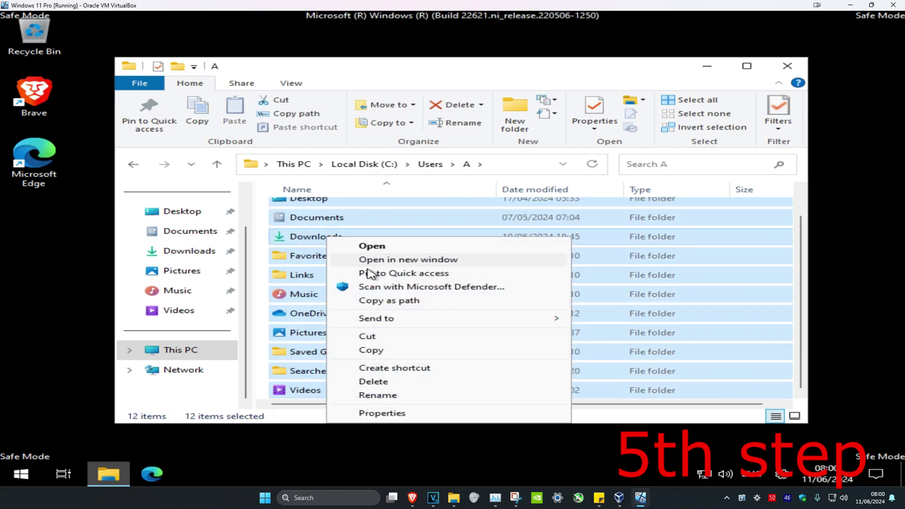
left_click(377, 349)
Paste the copied folders into the daniel profile folder under Users.
left_click(430, 165)
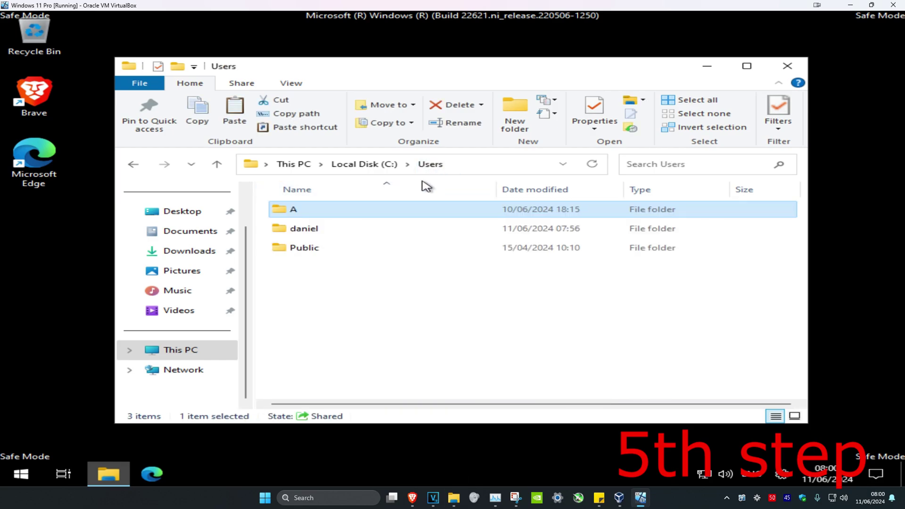
double_click(317, 236)
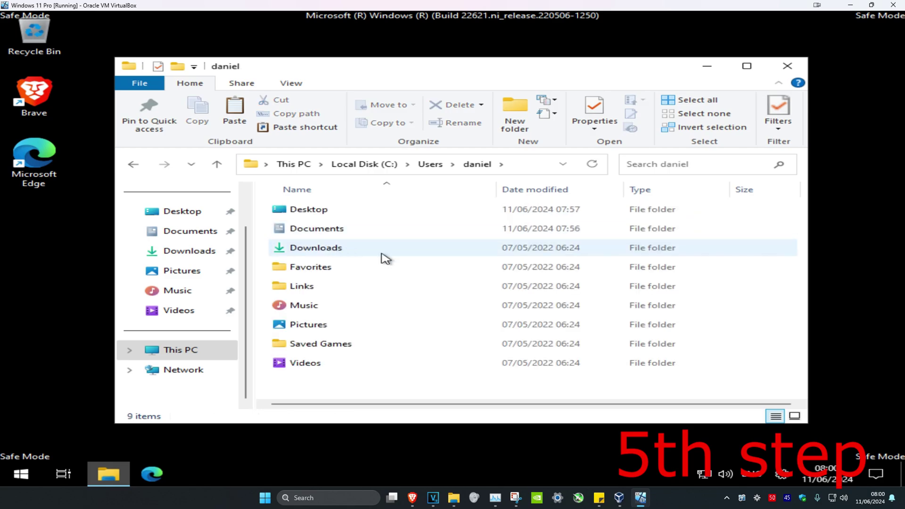
right_click(753, 286)
left_click(439, 383)
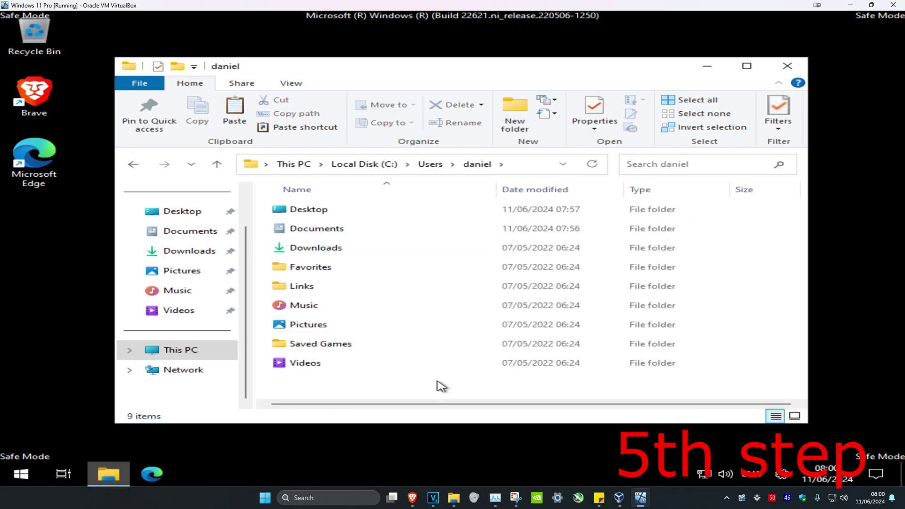
right_click(436, 383)
left_click(480, 322)
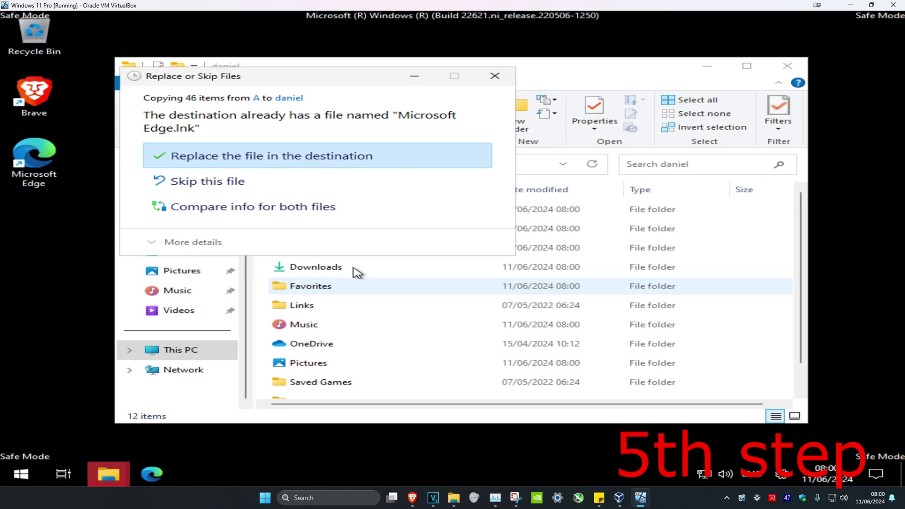
Skip replacing Microsoft Edge.lnk, then browse a new Explorer window to C:\Windows\System32.
left_click(259, 184)
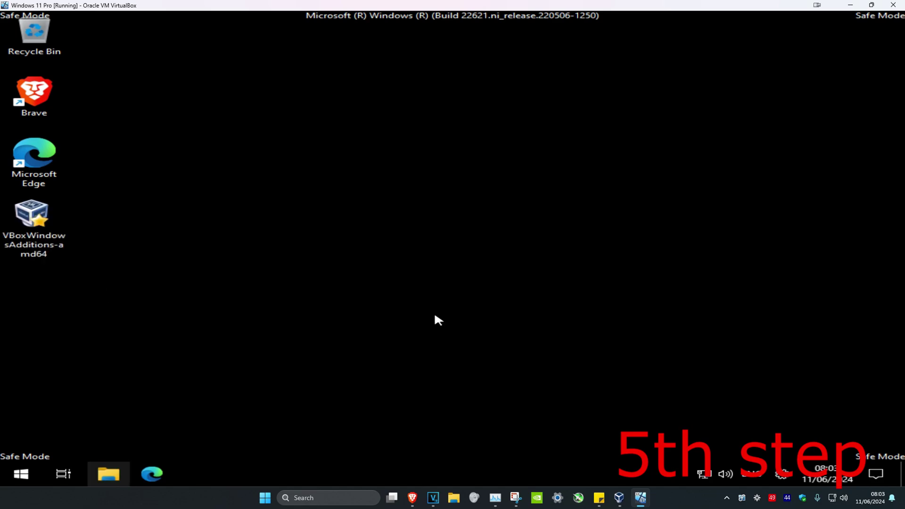
left_click(128, 474)
left_click(180, 350)
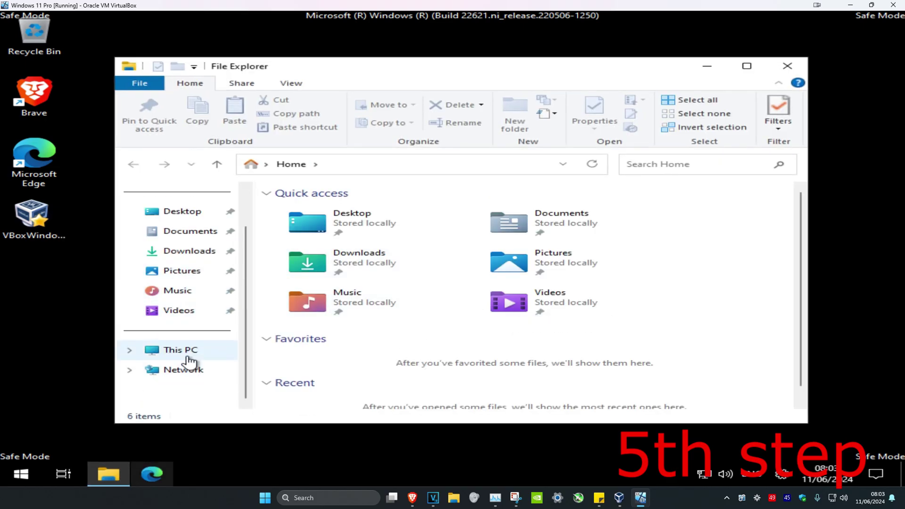
left_click(388, 228)
double_click(388, 228)
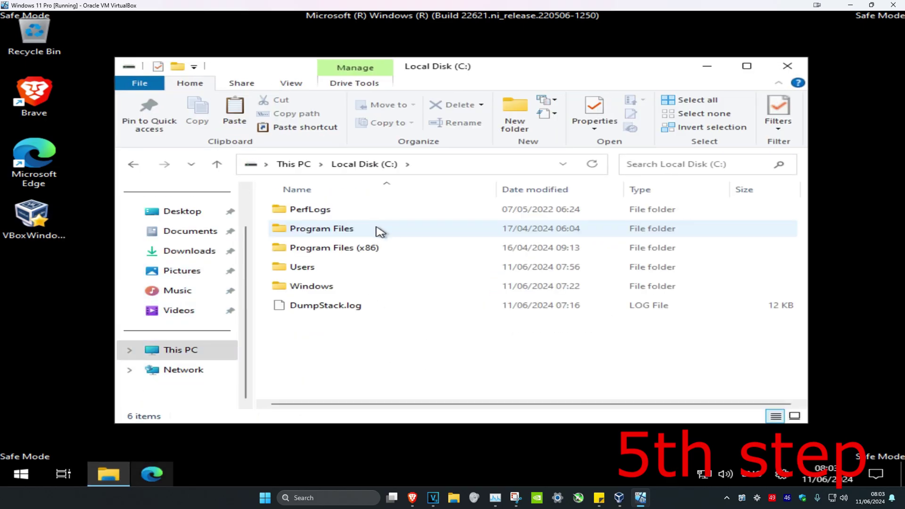
double_click(316, 287)
scroll(373, 264, "down", 16)
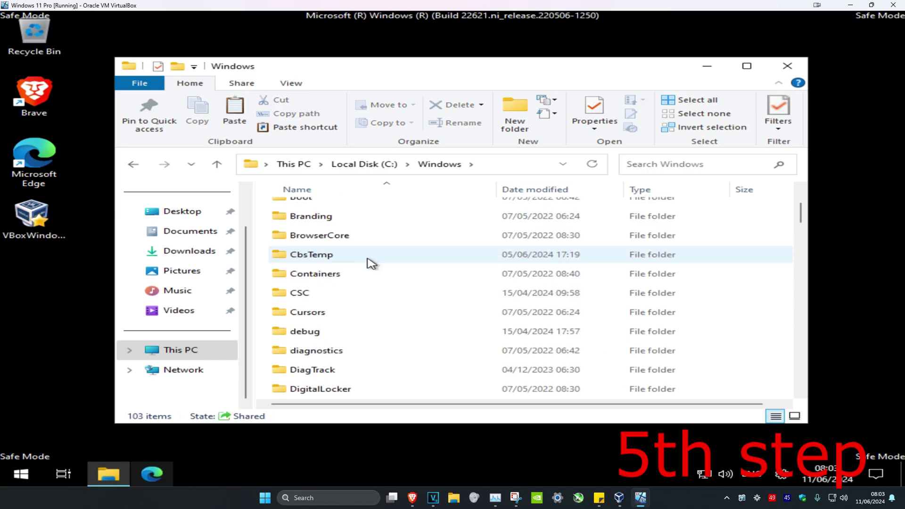
scroll(361, 283, "down", 5)
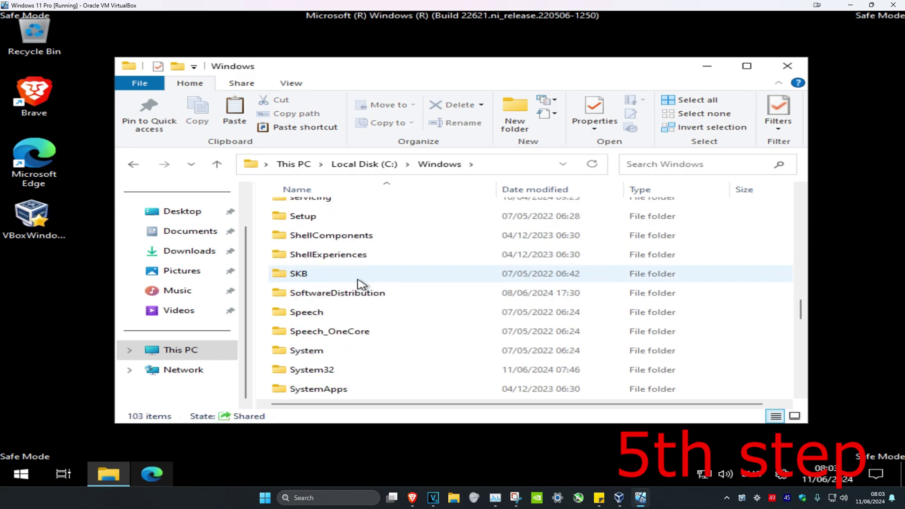
double_click(330, 257)
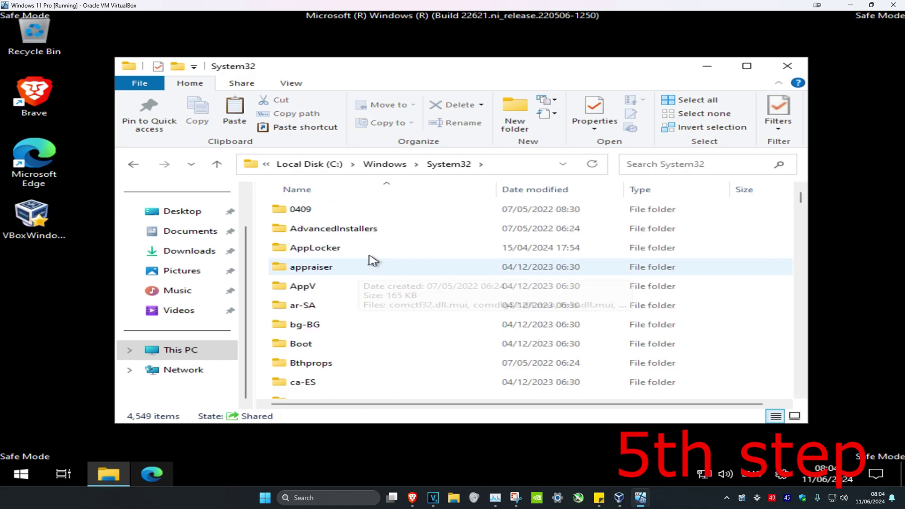
Search System32 for cmd.exe and launch the Administrator Command Prompt.
left_click(682, 165)
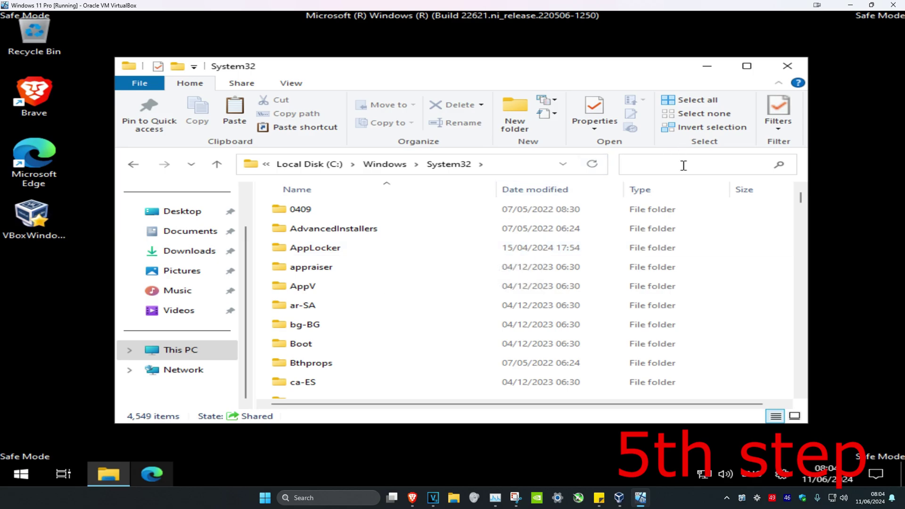
type("cmd.exe")
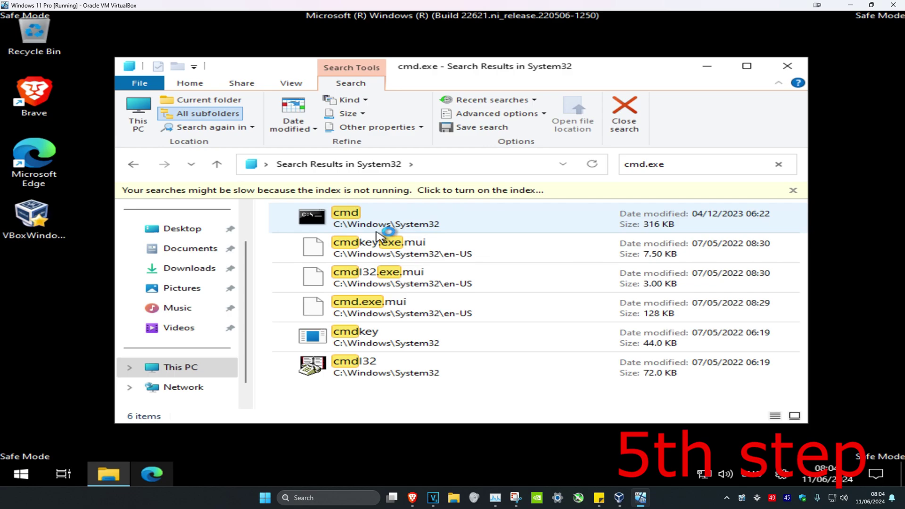
right_click(375, 221)
double_click(358, 217)
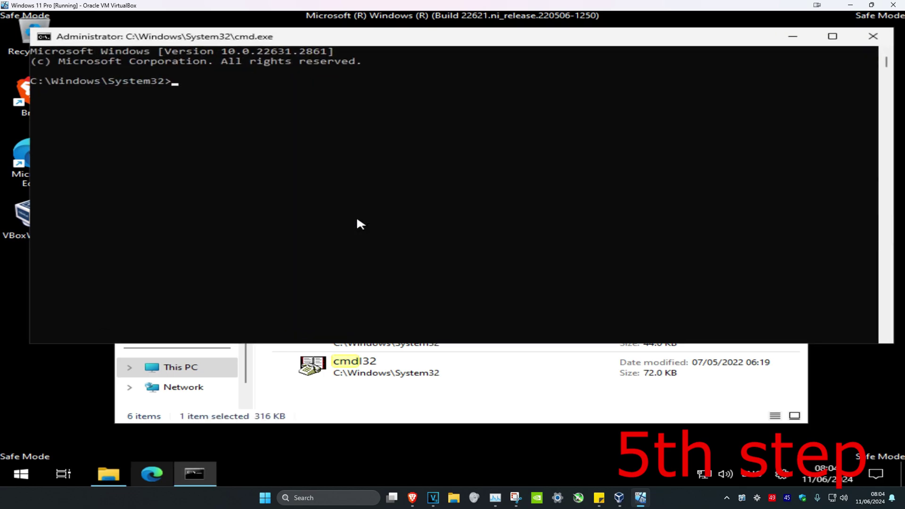
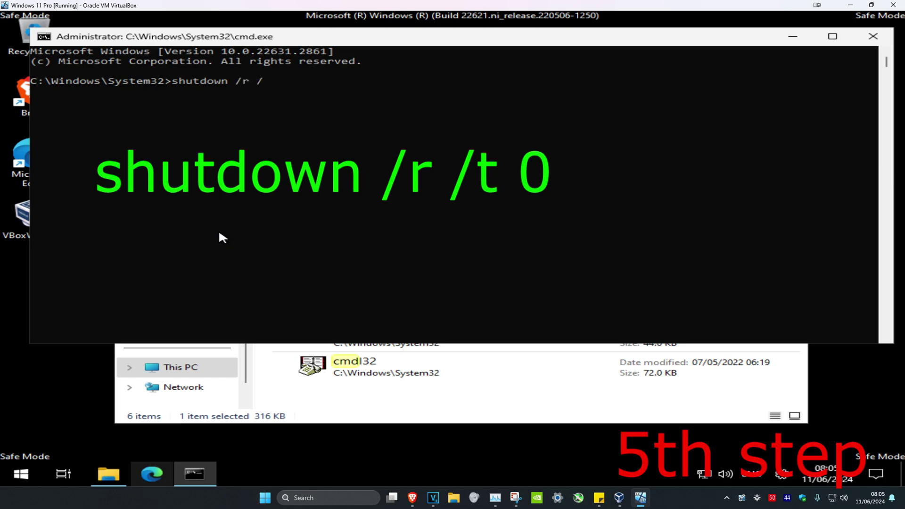
Run shutdown /r /t 0 in the elevated Command Prompt to reboot the VM immediately.
key("Return")
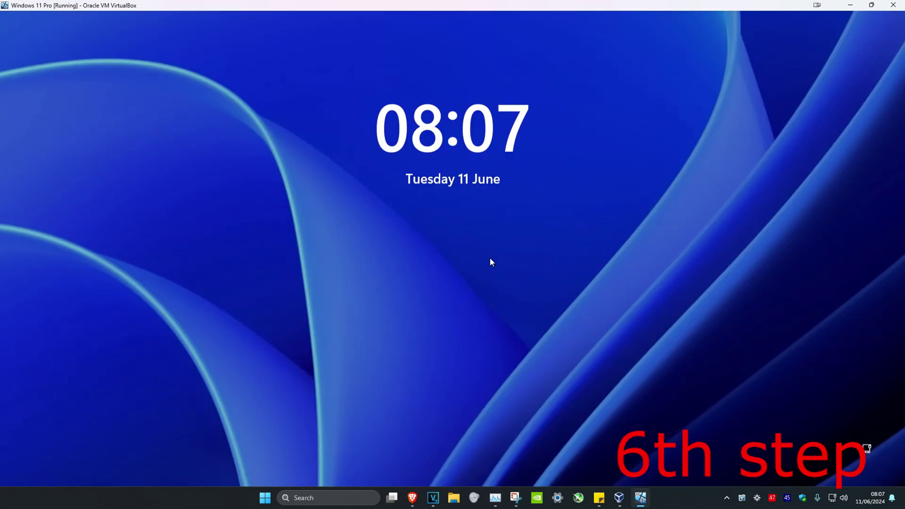
Sign in with the account password, then choose No for location sharing and accept.
left_click(491, 259)
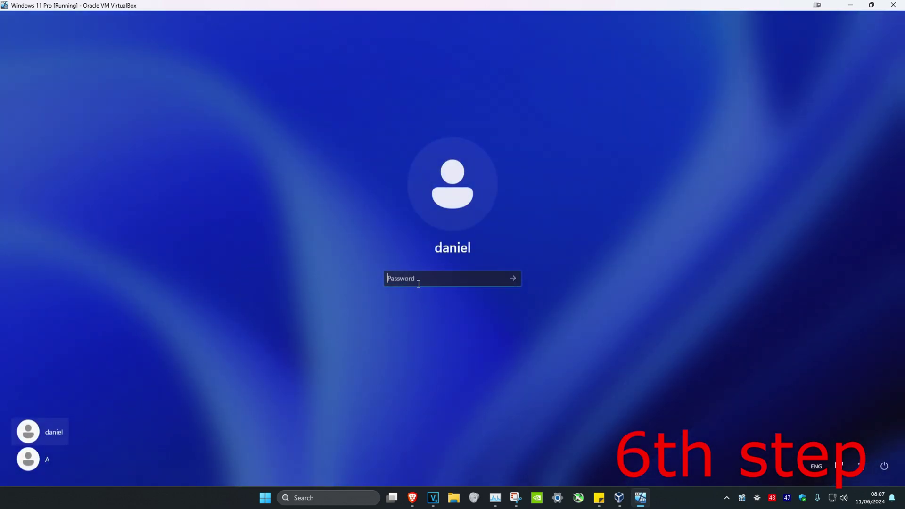
type("••••••")
key("Return")
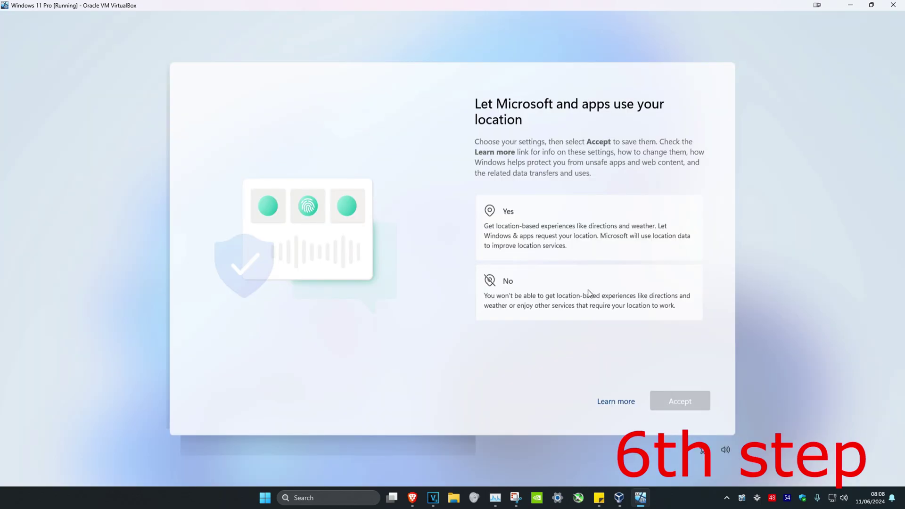
left_click(589, 294)
left_click(692, 398)
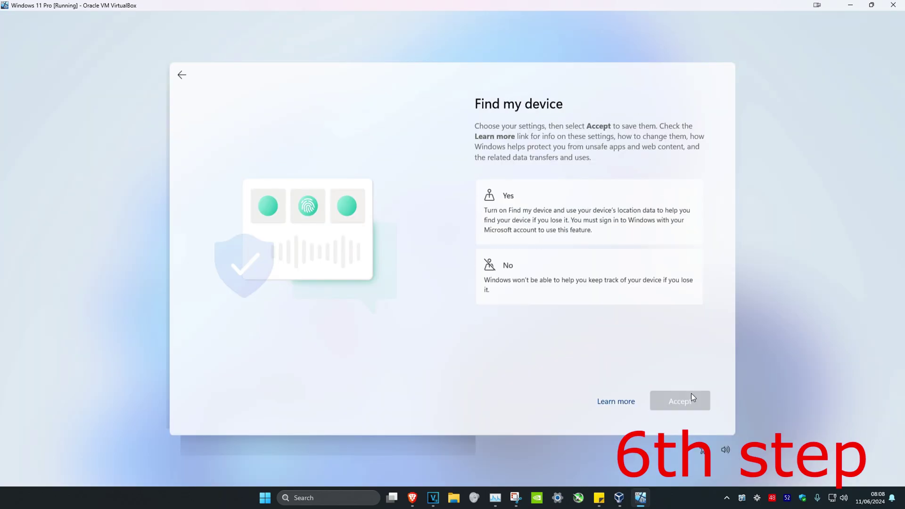